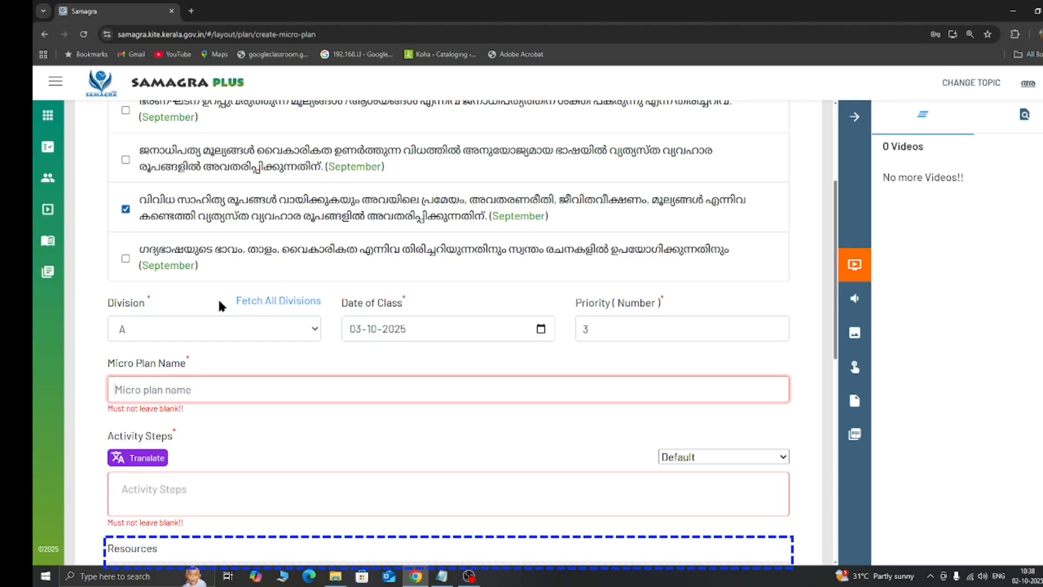
Switch to Notepad and copy the activity title line "പ്രവർത്തനം 3 . പാഠവിശകലനം ." from anandasrukkal.txt.
key(shift+Tab)
key(Tab)
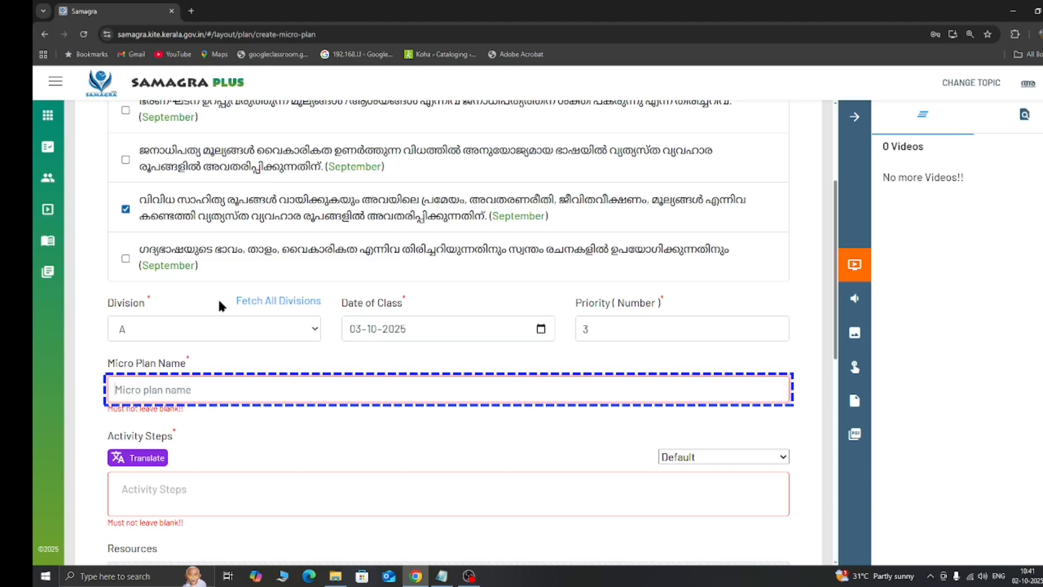
key(alt+Tab)
key(alt+Tab)
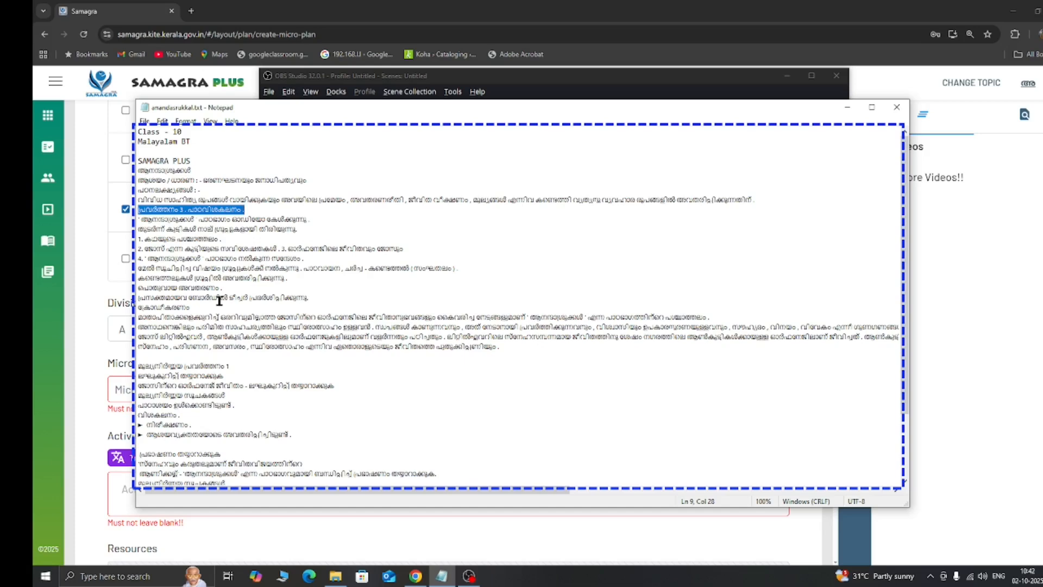
key(ctrl+Home)
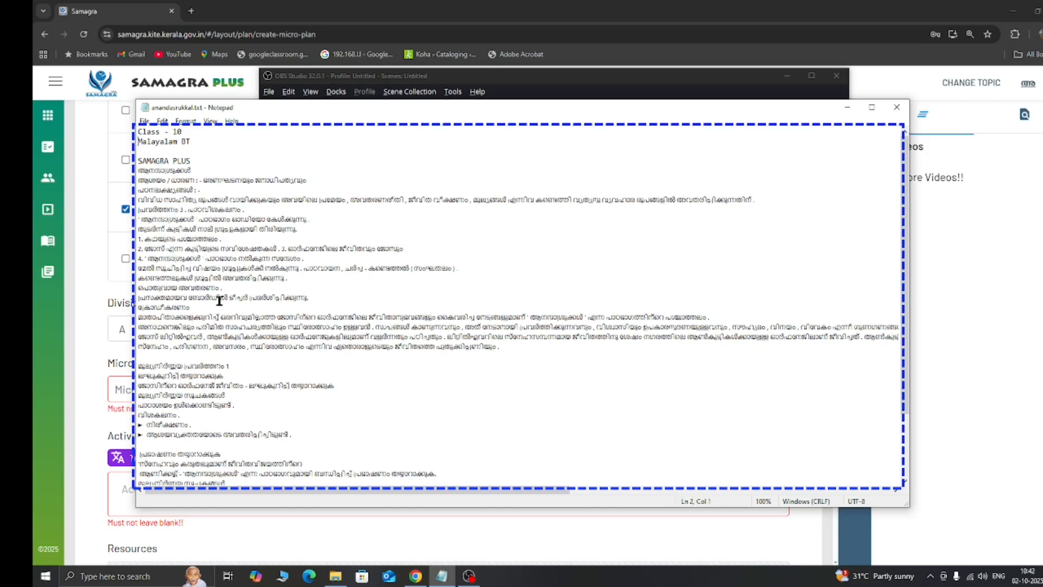
key(Down)
key(Down)
key(Down)
key(shift+End)
key(ctrl+c)
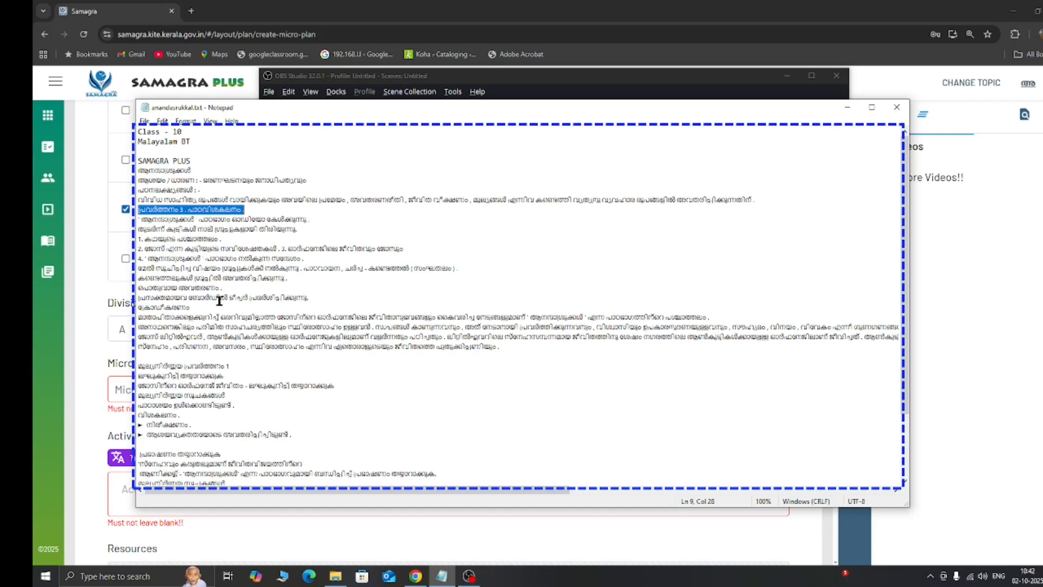
Back in the Samagra Plus form, paste the copied activity title as the Micro Plan Name.
key(alt+Tab)
key(alt+Tab)
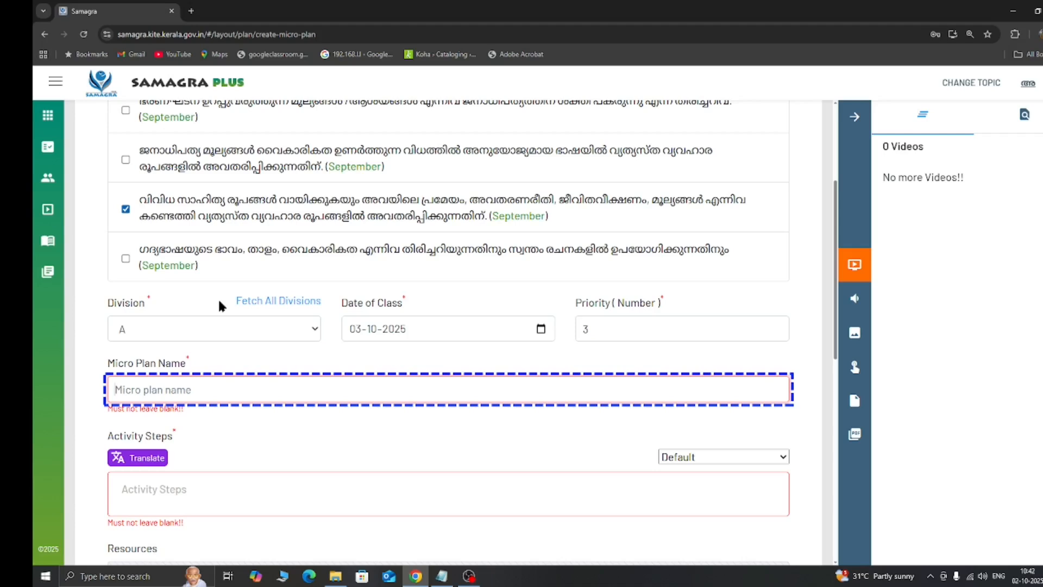
key(ctrl+v)
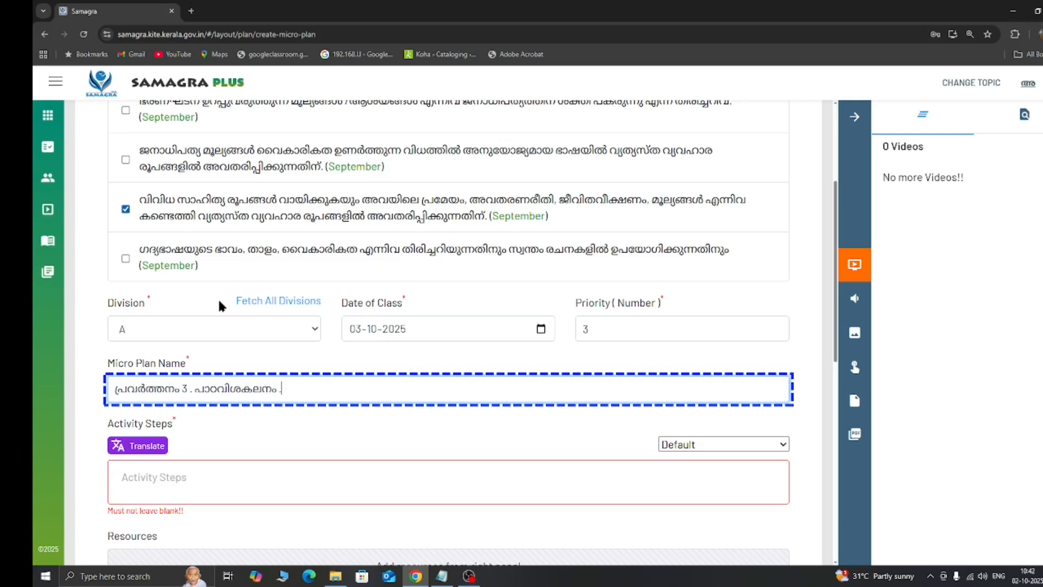
key(Tab)
key(shift+Tab)
key(shift+Tab)
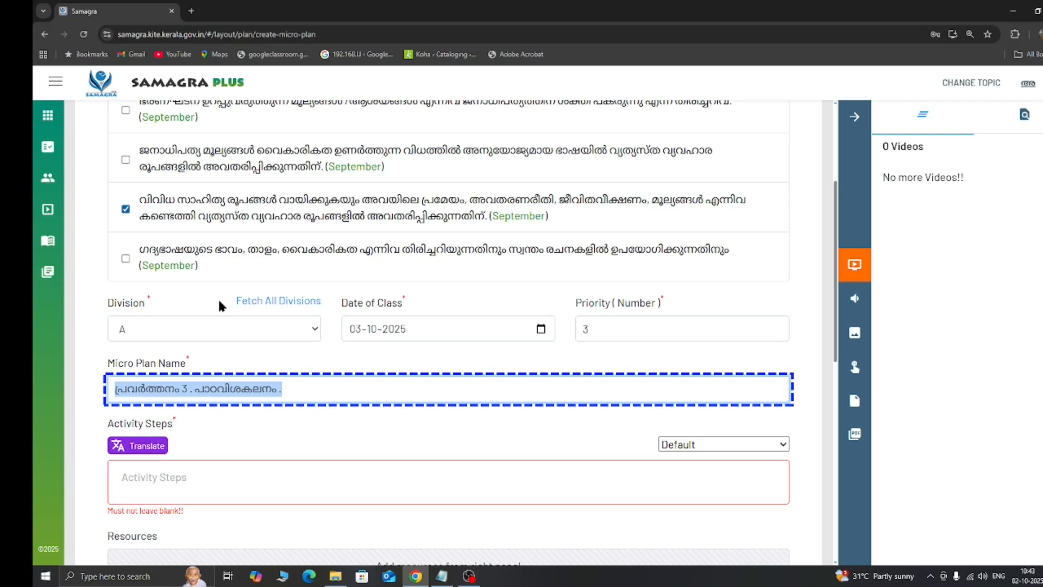
Focus the Activity Steps field, then in Notepad go to the start of the line below the activity title.
key(Tab)
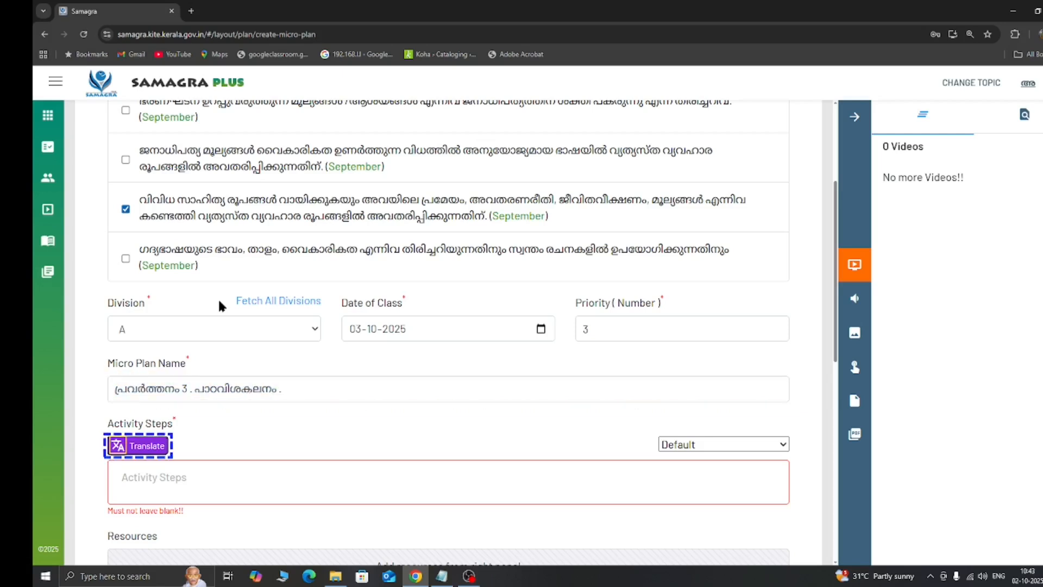
key(Tab)
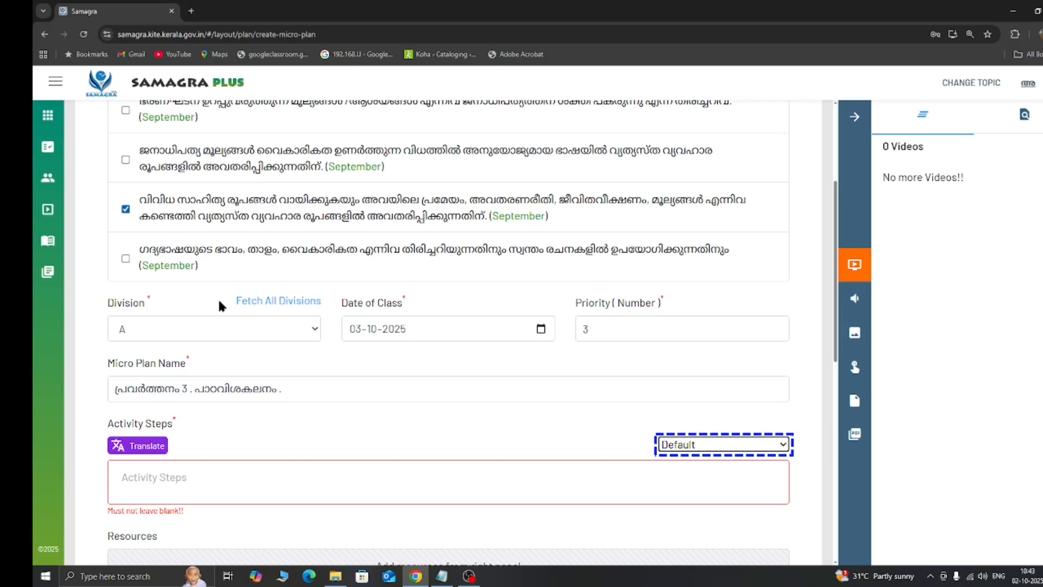
key(Tab)
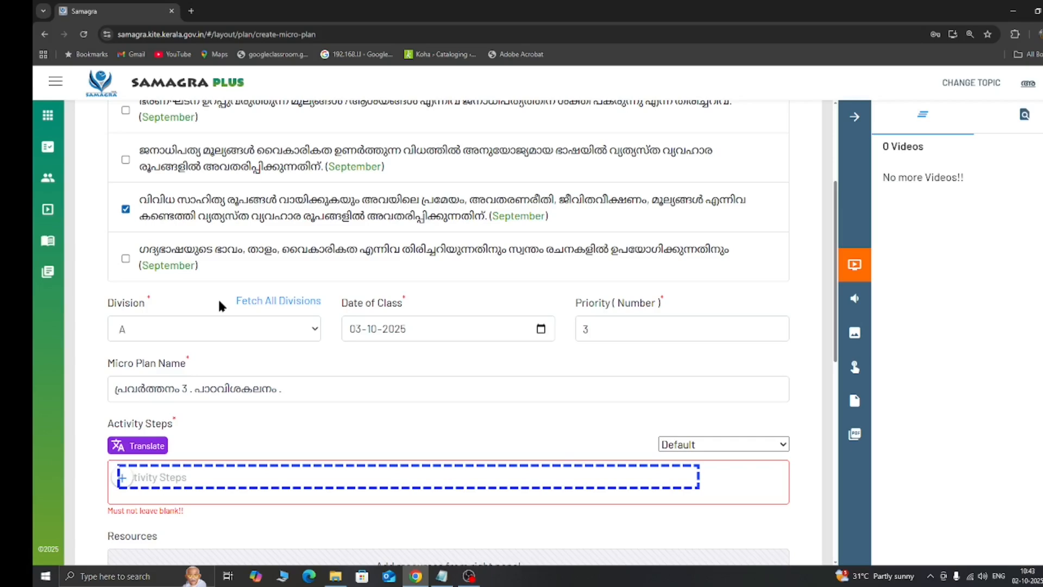
key(alt+Tab)
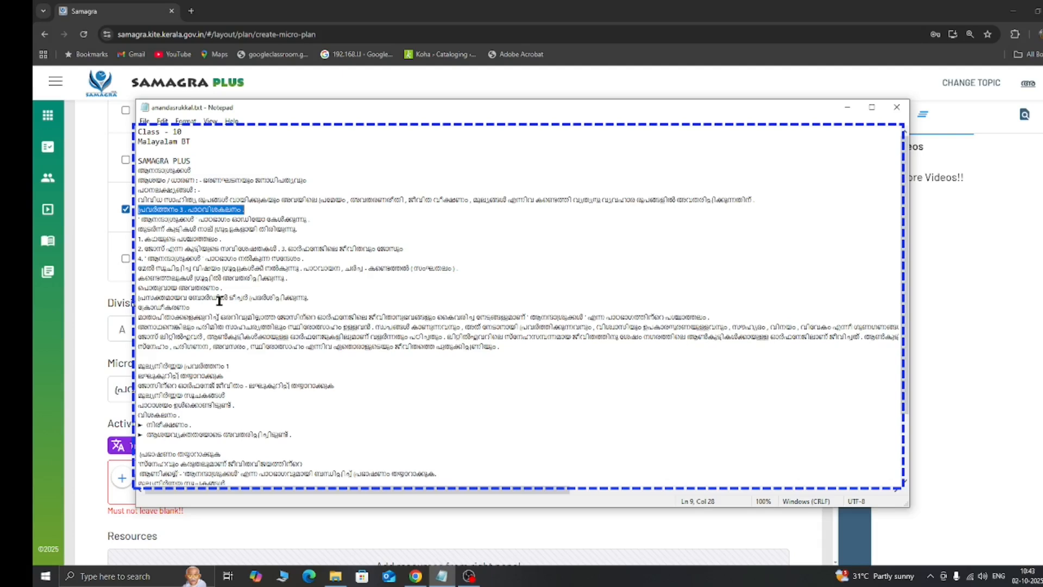
key(Left)
key(Left)
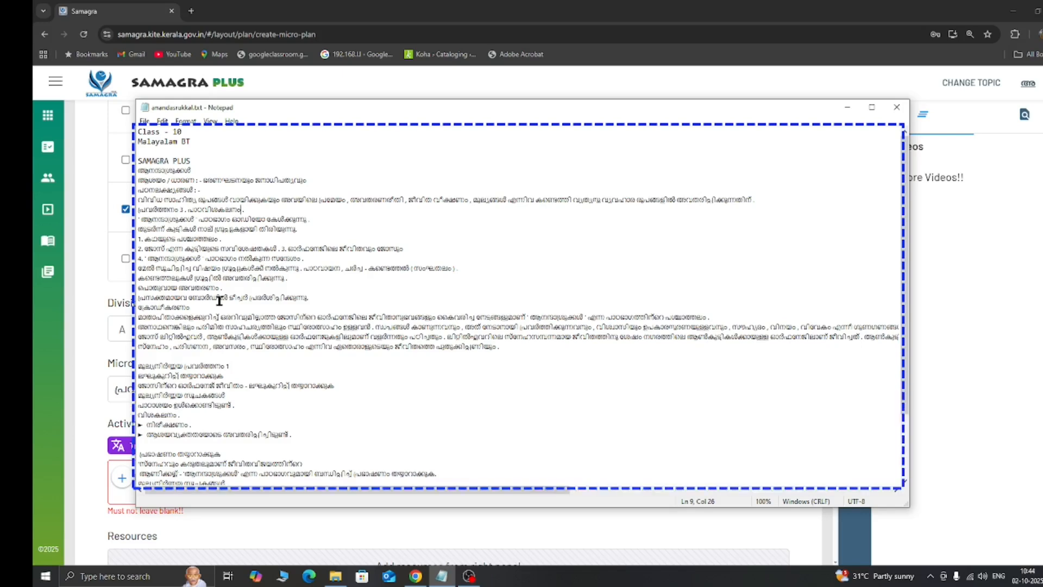
key(Down)
key(Down)
key(Down)
key(Down)
key(Up)
key(Up)
key(Up)
key(Up)
key(Up)
key(Up)
key(Up)
key(Down)
key(Down)
Copy the nine activity lines from "' ആനന്ദാശ്രുക്കൾ ' പാഠഭാഗം ഓഡിയോ കേൾക്കുന്നു ." through "പ്രസക്തമായവ ബോർഡിൽ ടീച്ചർ പ്രദർശിപ്പിക്കുന്നു.".
key(shift+End)
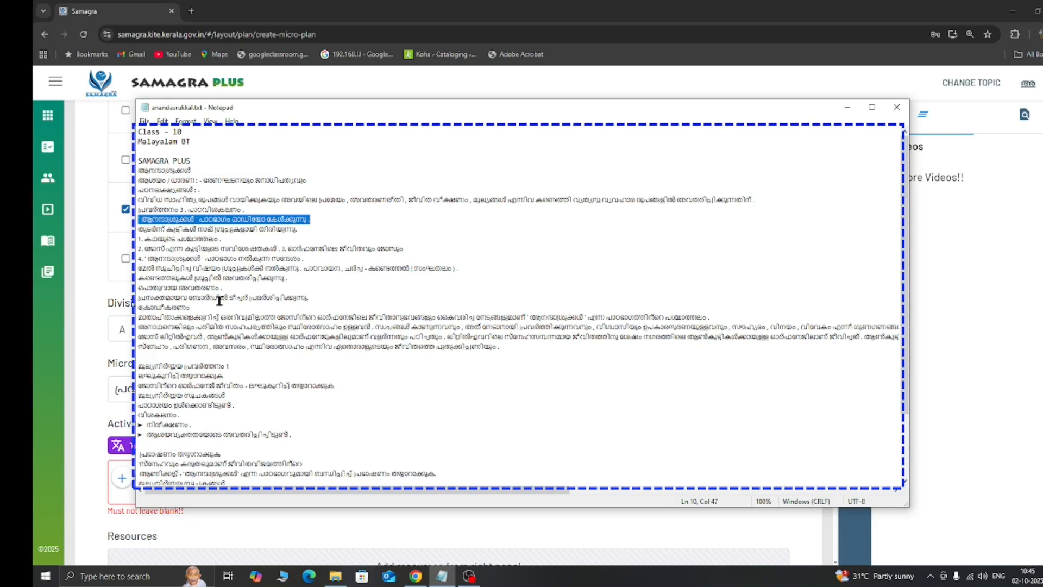
key(shift+Down)
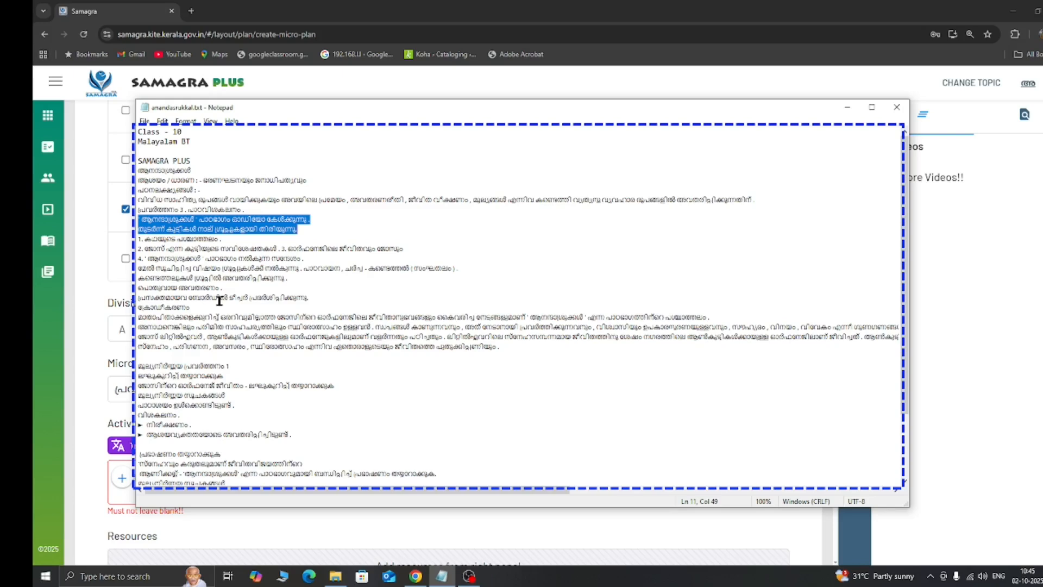
key(shift+Down)
key(shift+Down)
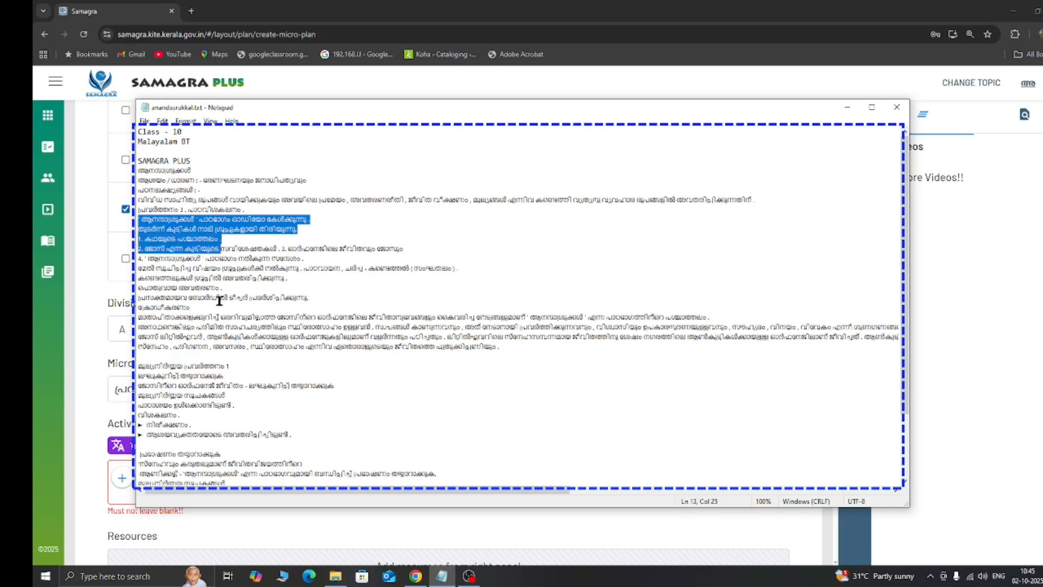
key(shift+Down)
key(shift+Down)
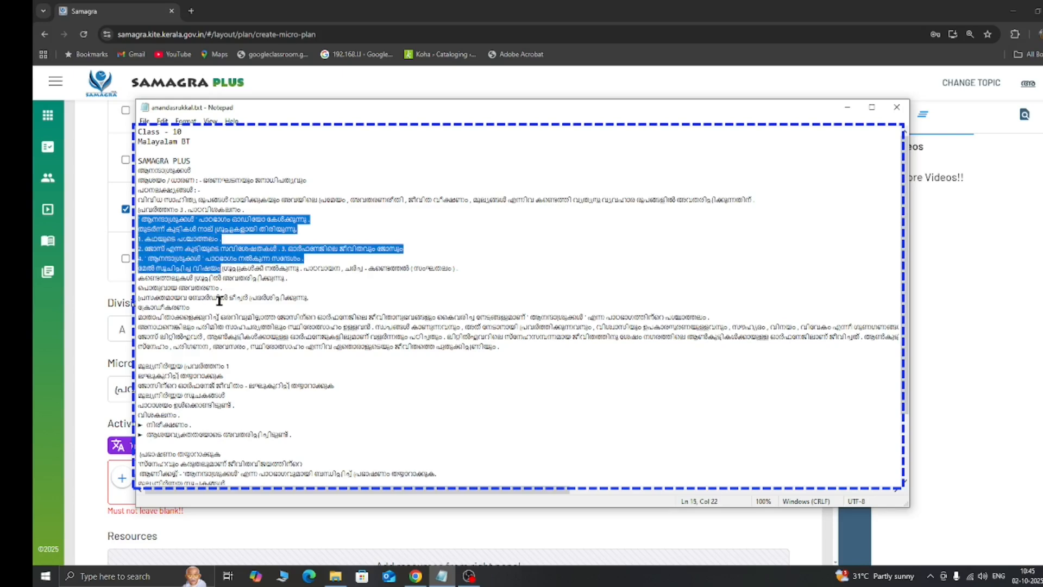
key(shift+Down)
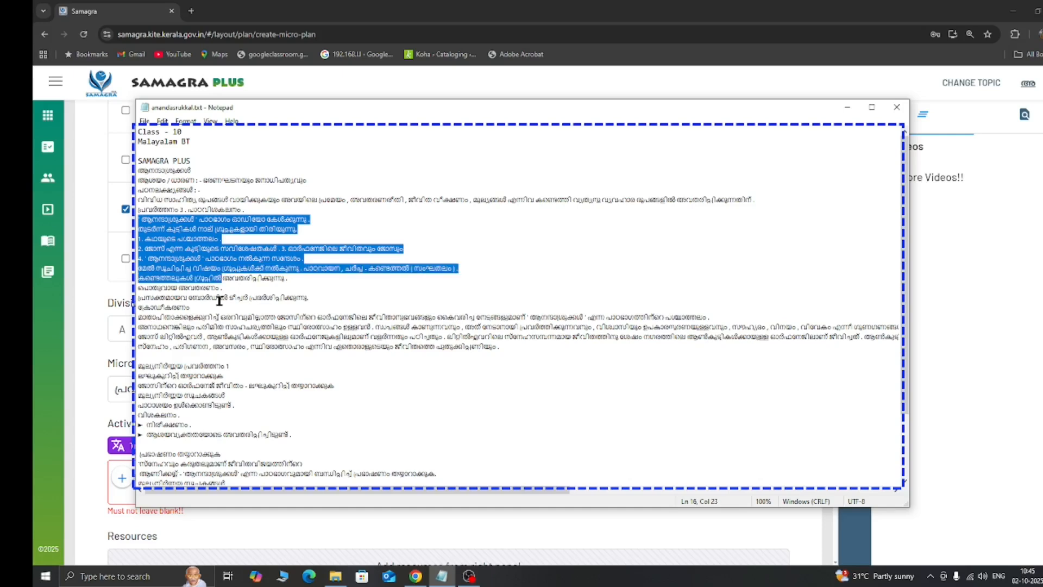
key(shift+Down)
drag(219, 300, 219, 302)
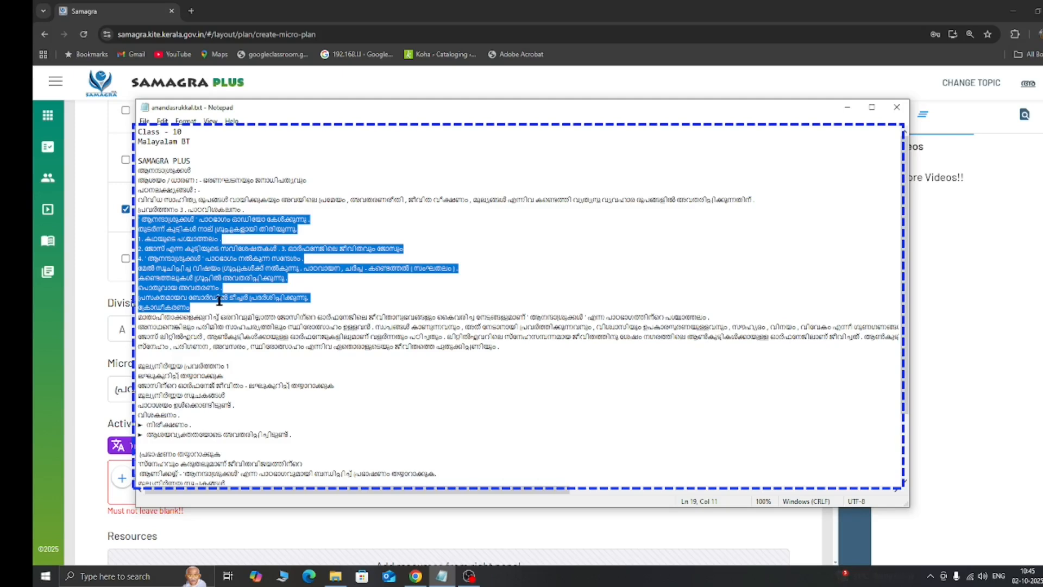
key(shift+Up)
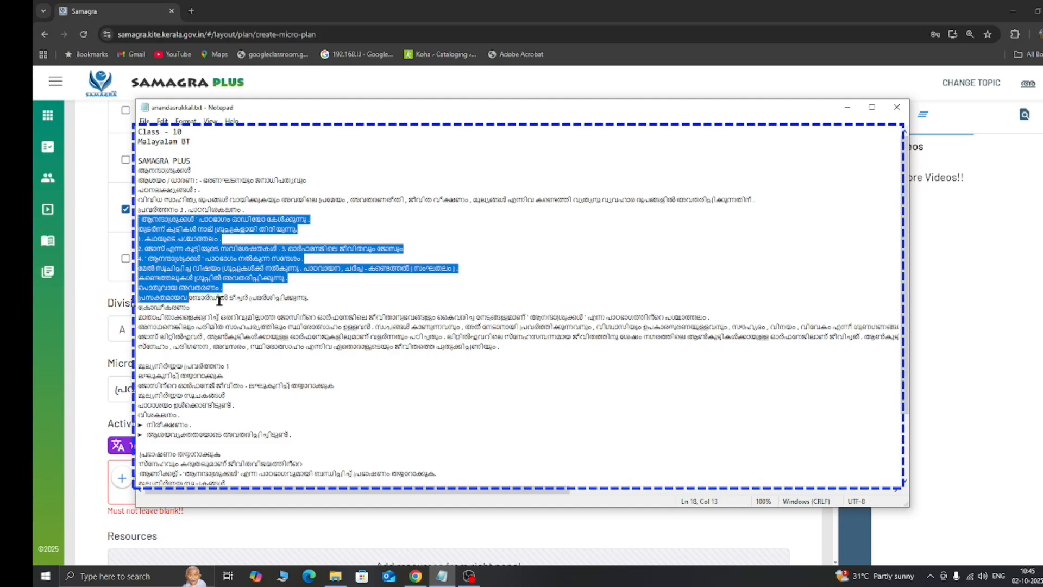
key(shift+End)
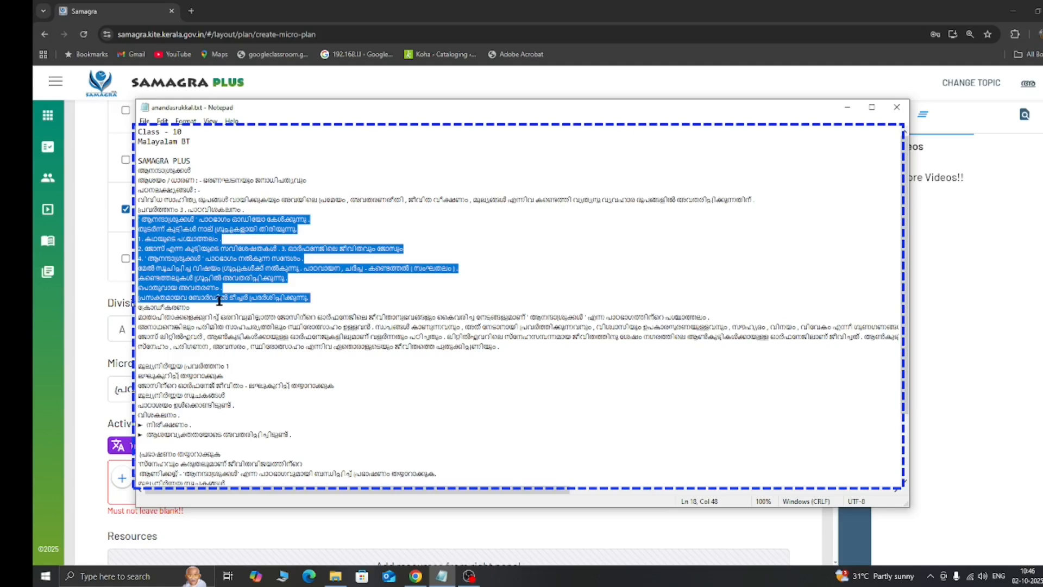
Return to the Samagra Plus form and paste the copied activity lines into Activity Steps.
key(alt+Tab)
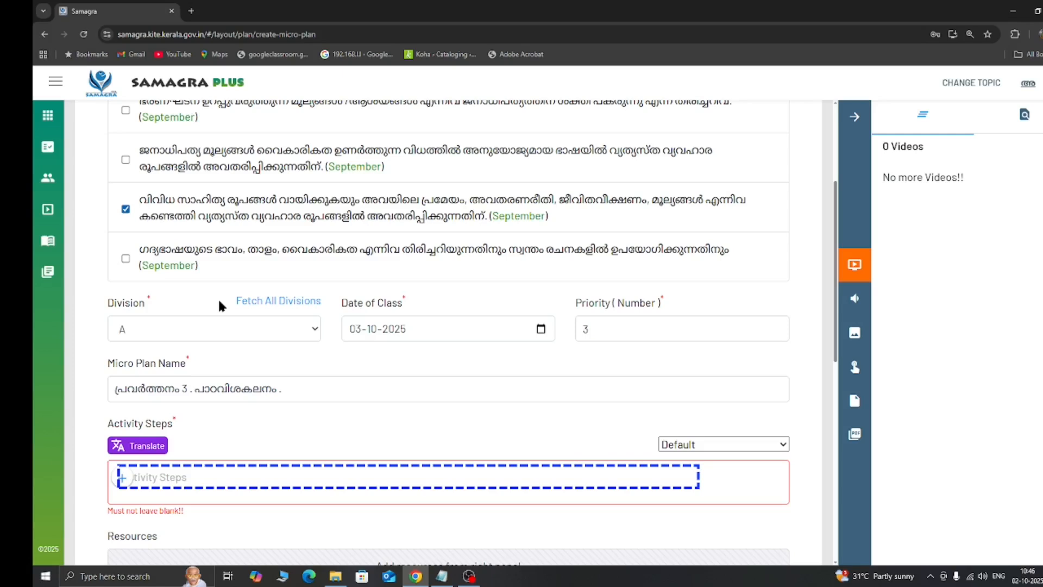
key(ctrl+v)
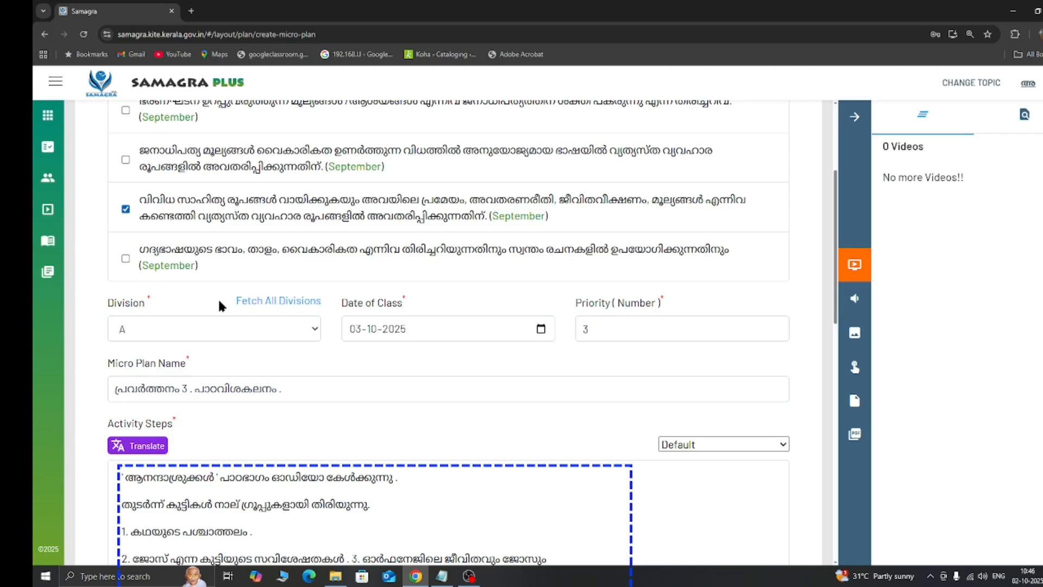
key(Tab)
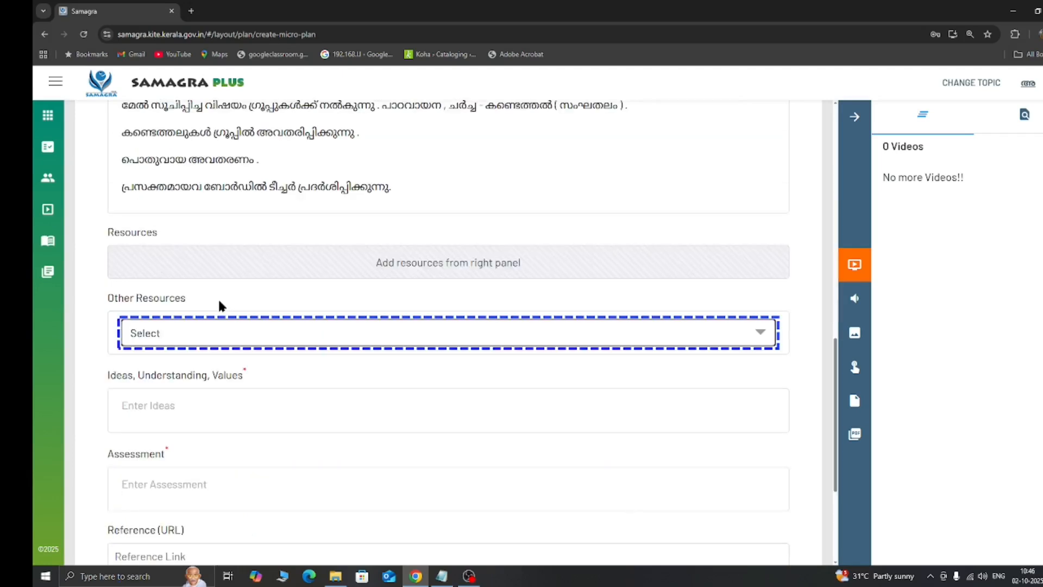
key(shift+Tab)
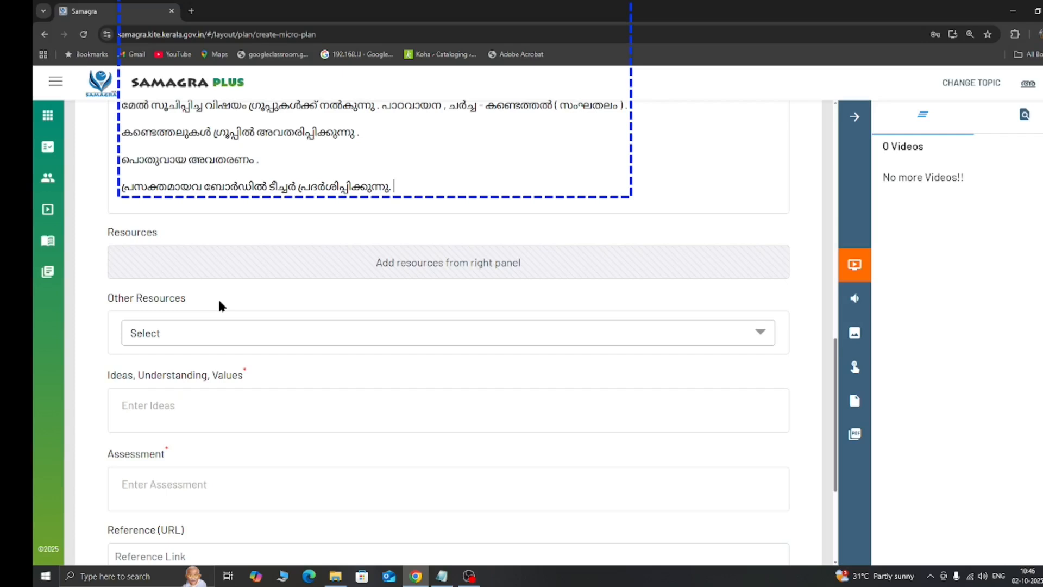
Review the pasted Activity Steps text line by line.
key(Up)
key(Up)
key(Up)
key(Up)
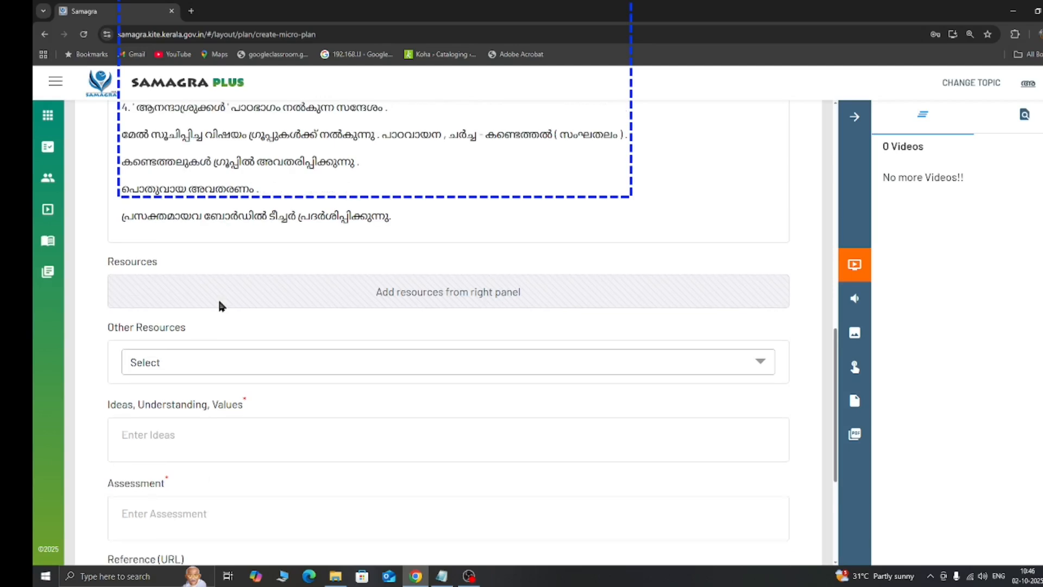
key(Down)
key(Up)
key(Up)
key(Up)
key(Up)
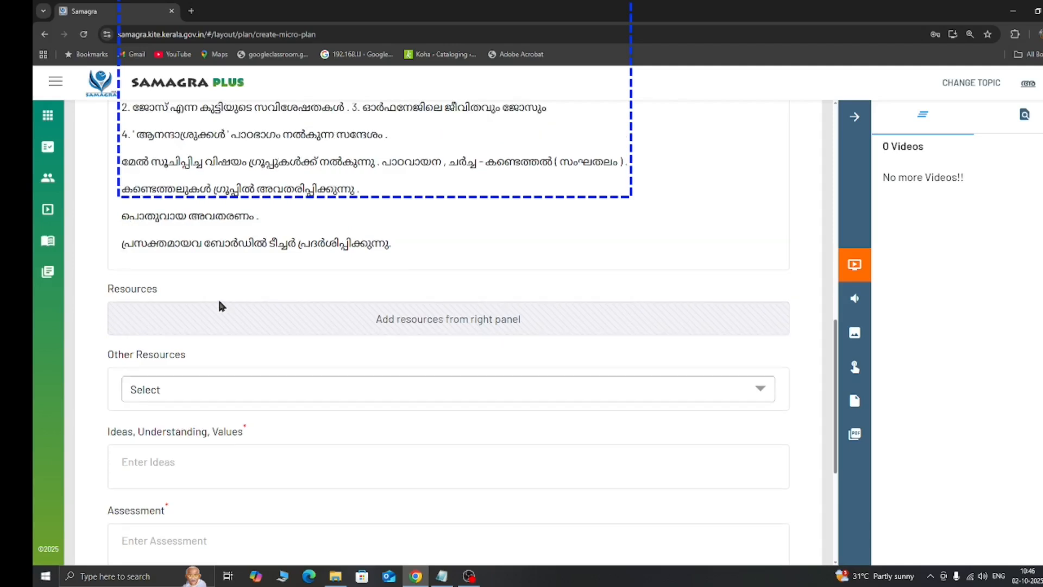
key(Up)
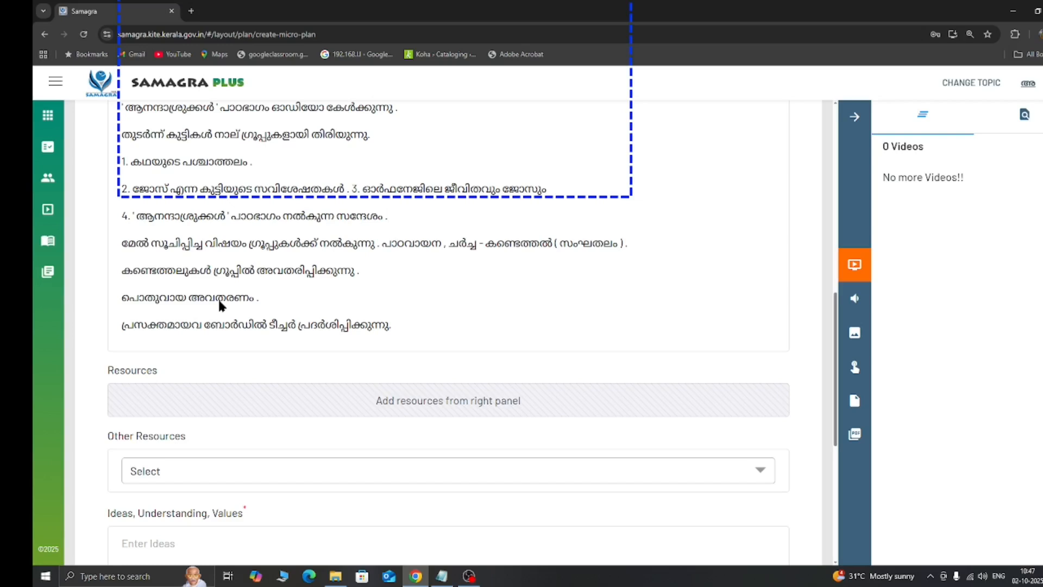
key(Down)
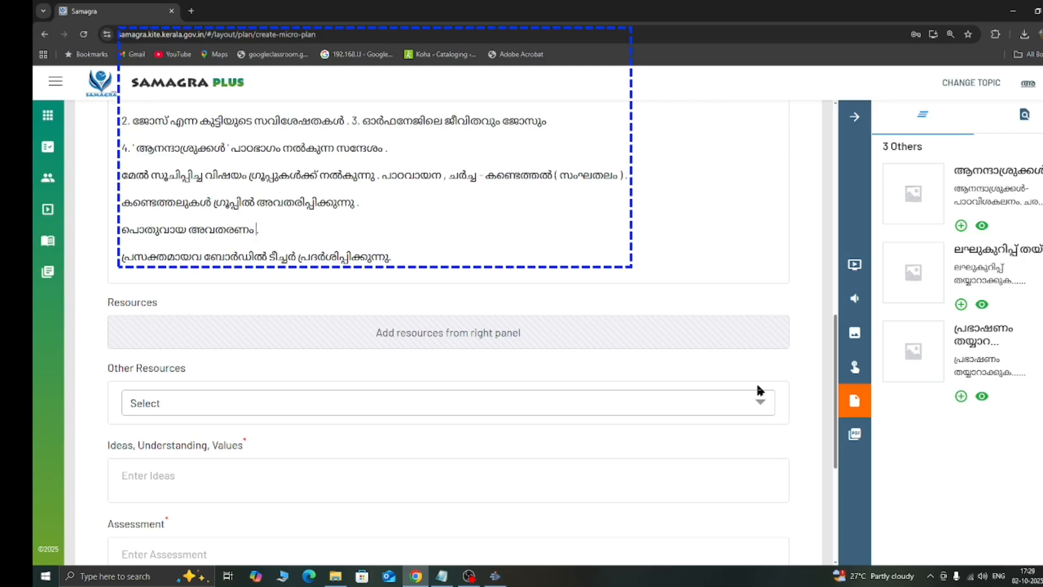
Focus the Ideas, Understanding, Values field, then in Notepad go to the start of the "ക്രോഡീകരണം" heading.
click(759, 390)
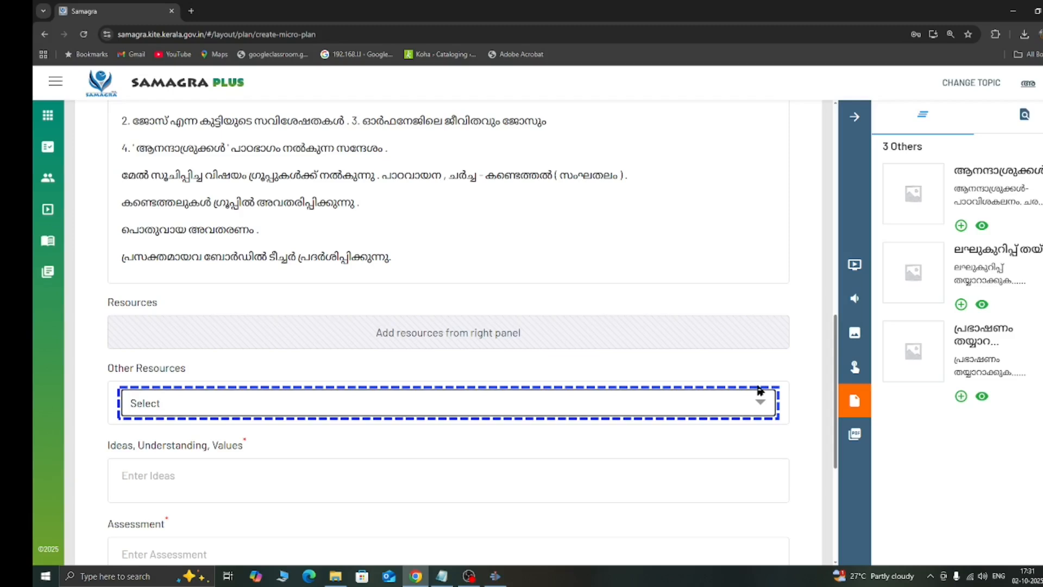
key(Tab)
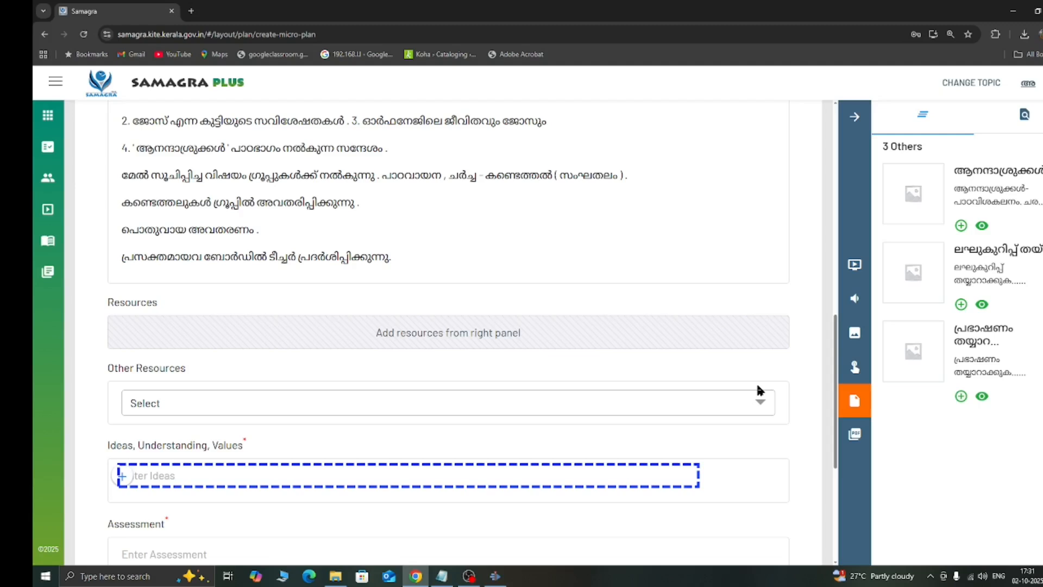
key(alt+Tab)
key(alt+Tab)
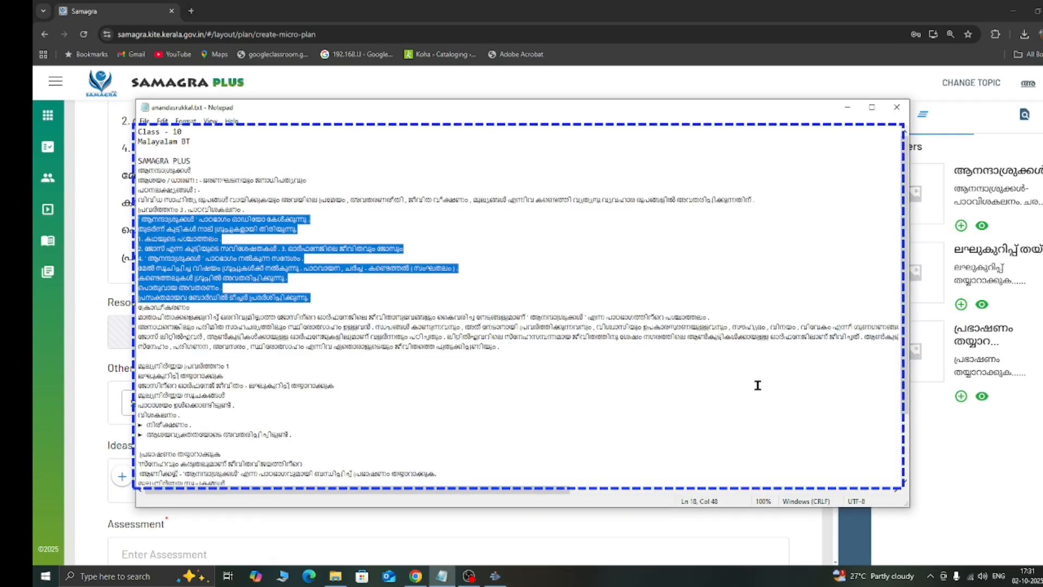
key(Down)
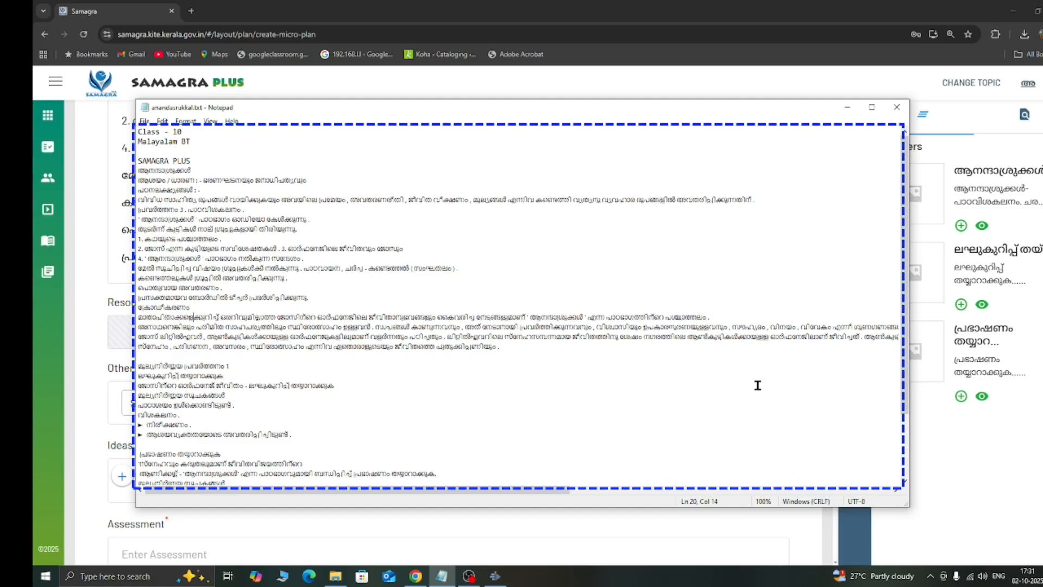
key(Down)
key(Down)
key(Up)
key(Up)
key(Up)
key(Up)
key(Up)
key(Up)
key(Up)
key(Up)
key(Up)
key(Up)
key(Up)
key(Up)
key(Up)
key(Up)
key(Down)
key(Down)
key(Down)
key(Down)
key(Down)
key(Down)
key(Down)
Copy the "ക്രോഡീകരണം" section, from its heading through the line ending "ജീവിതത്തെ പുതുക്കിപ്പണിയും .", without the assessment heading below it.
key(shift+End)
key(shift+Down)
key(shift+Down)
key(shift+Down)
key(shift+Down)
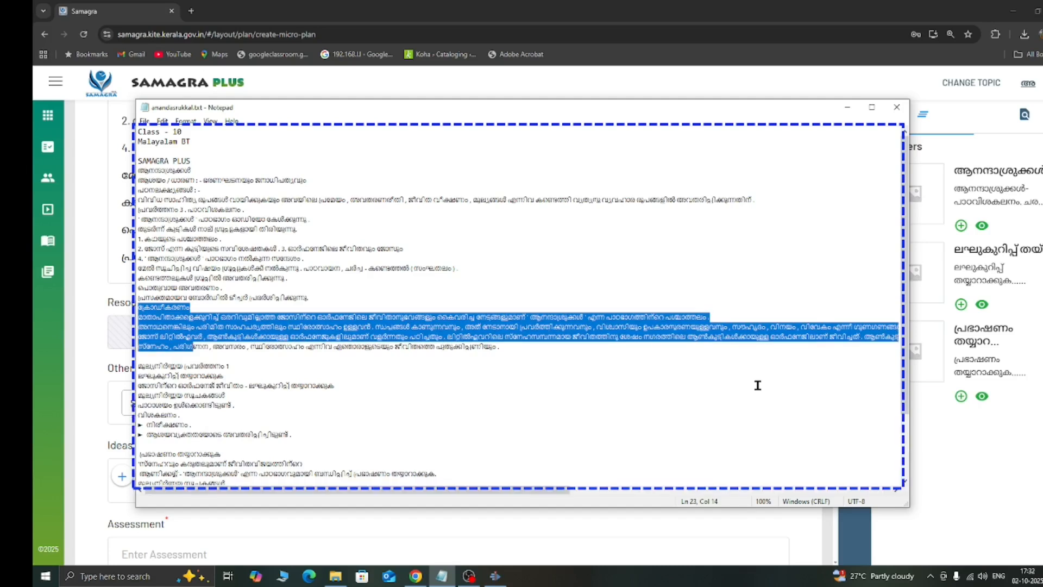
key(shift+Down)
key(shift+Down)
key(shift+Down)
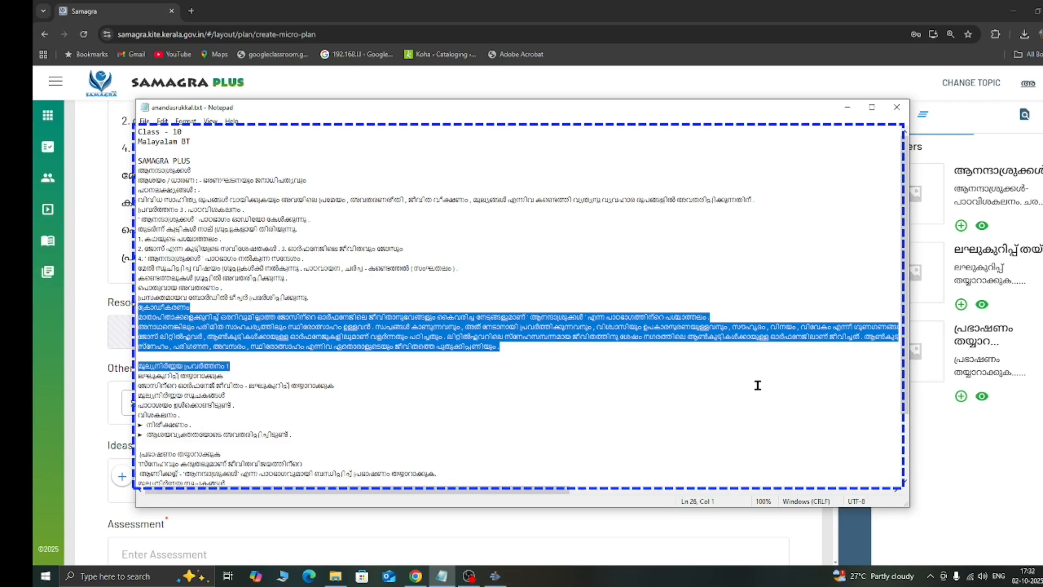
key(shift+Up)
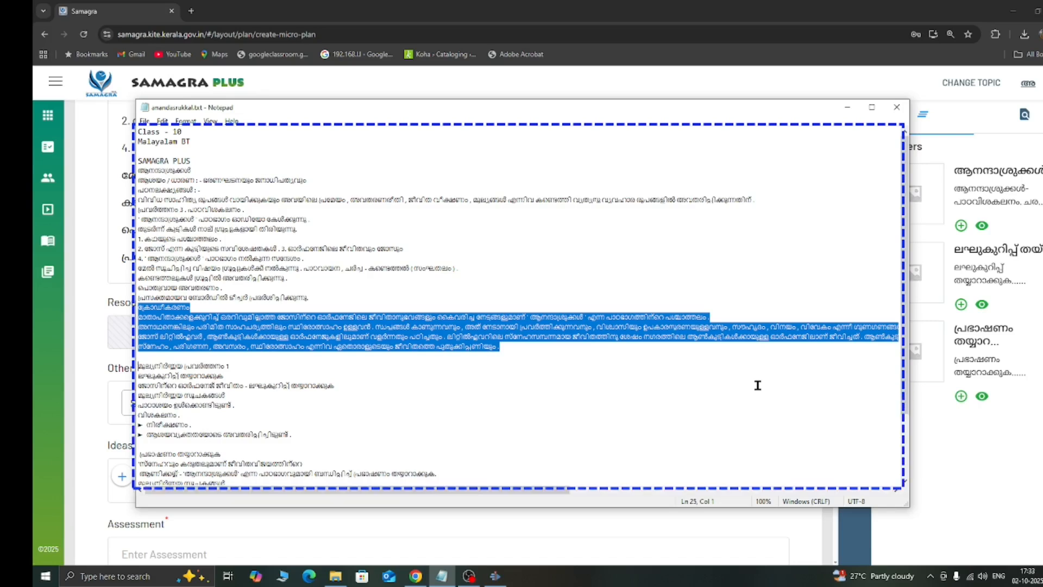
key(shift+End)
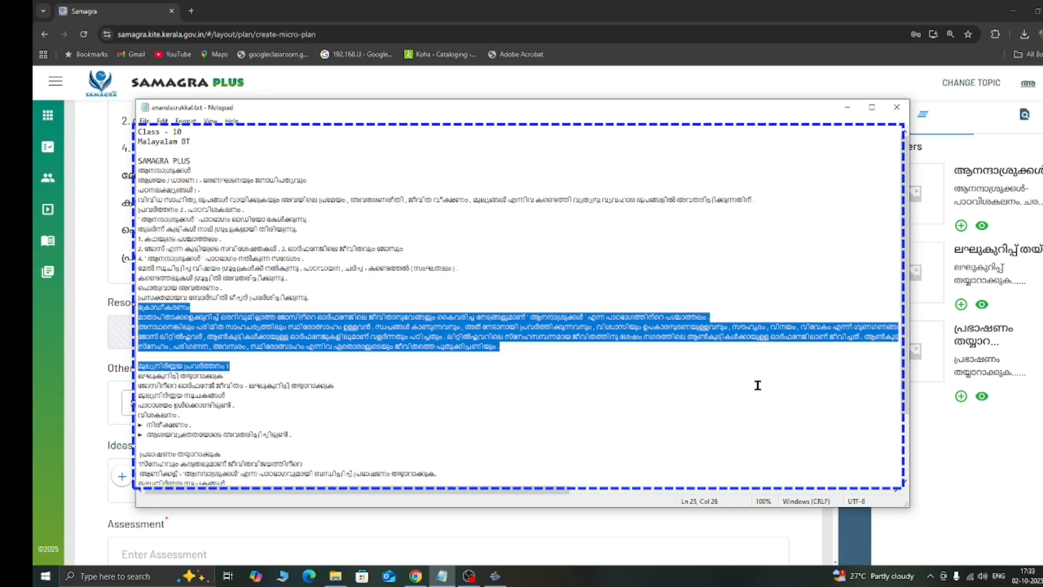
key(shift+Up)
key(shift+Up)
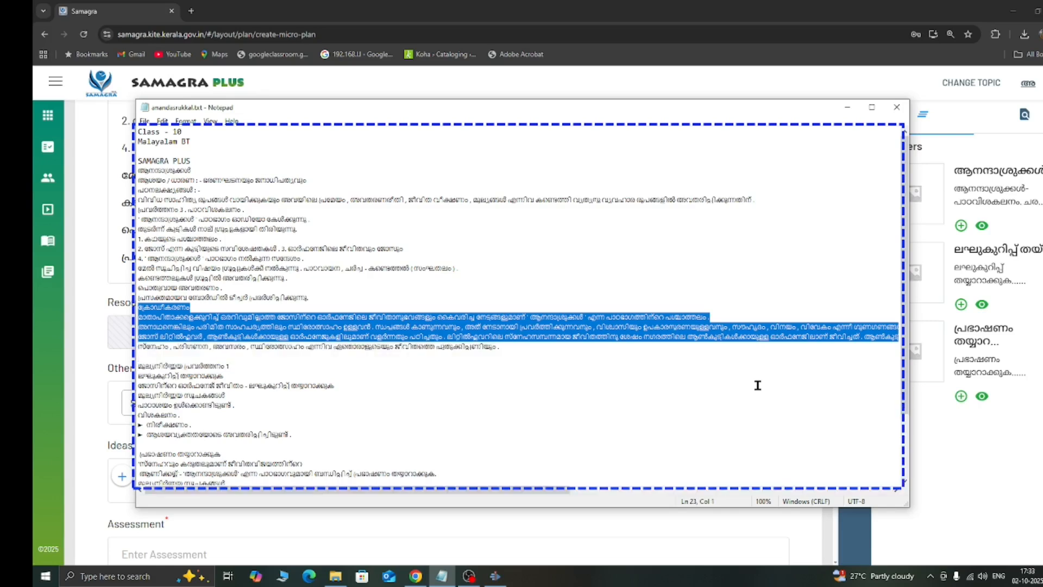
key(shift+Down)
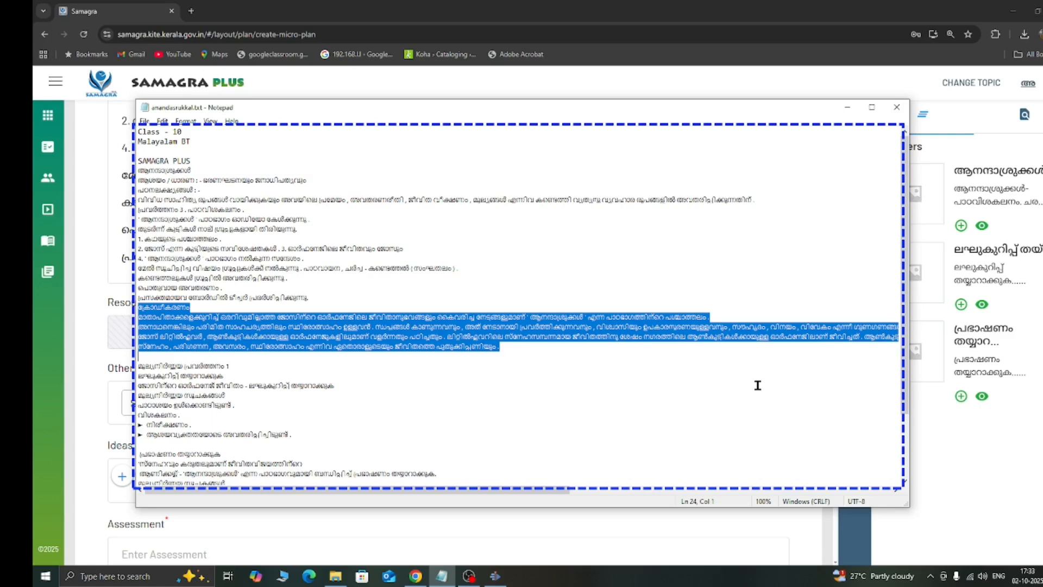
Return to the Samagra Plus form and paste the copied "ക്രോഡീകരണം" section into Ideas, Understanding, Values.
key(alt+Tab)
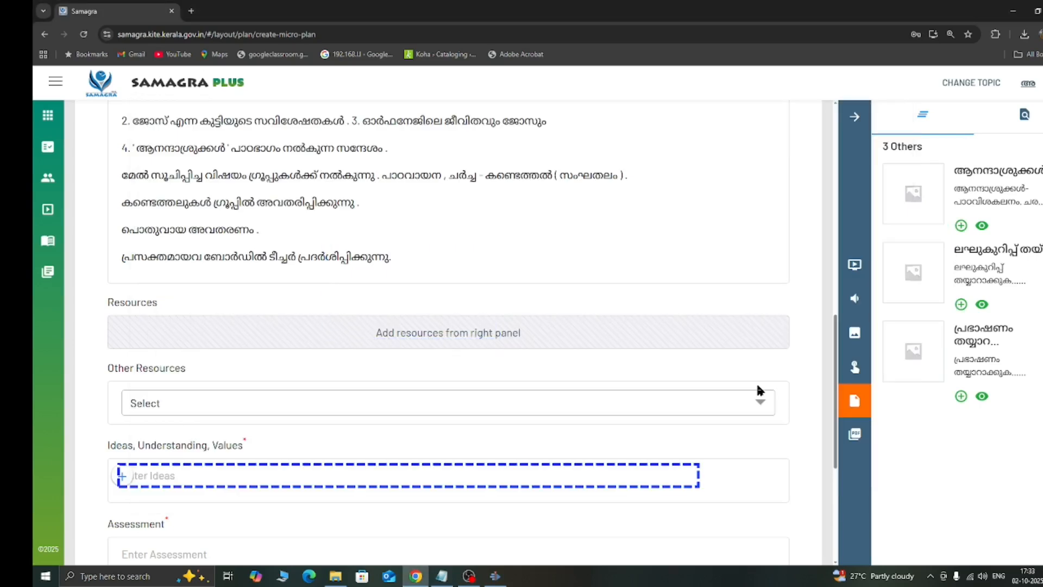
key(ctrl+v)
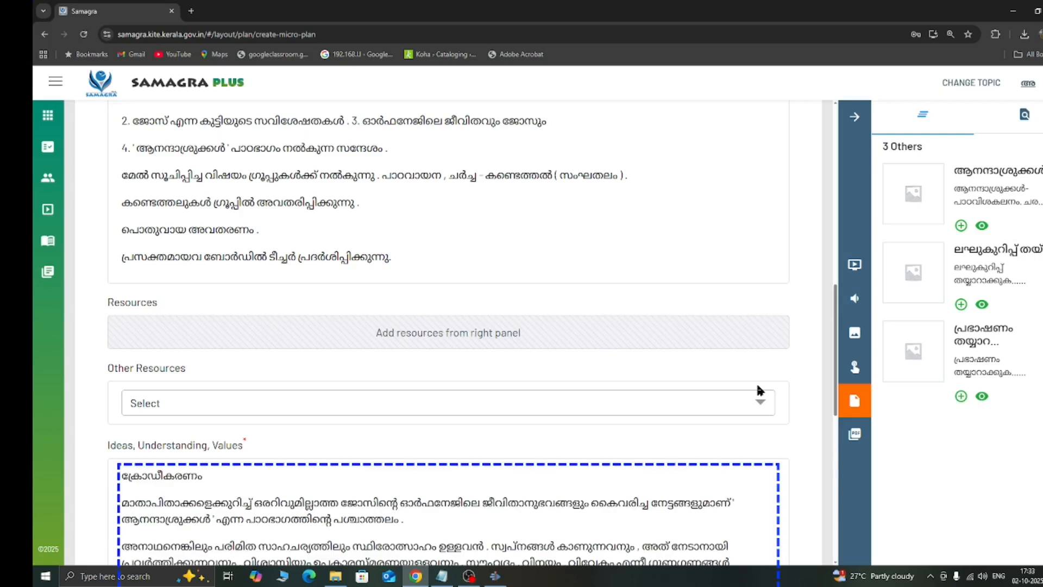
key(Tab)
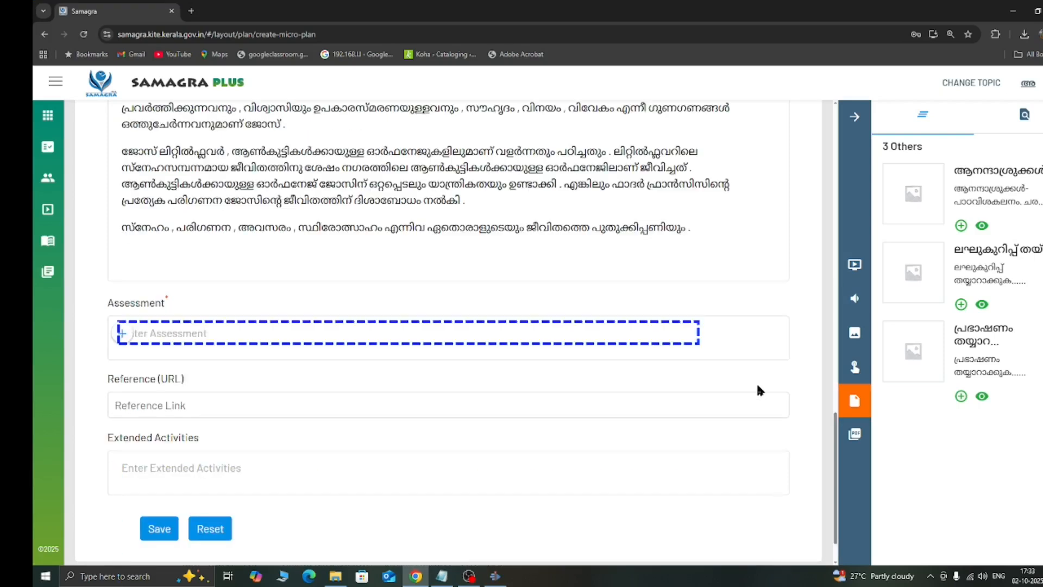
Review the pasted Ideas, Understanding, Values text line by line.
key(shift+Tab)
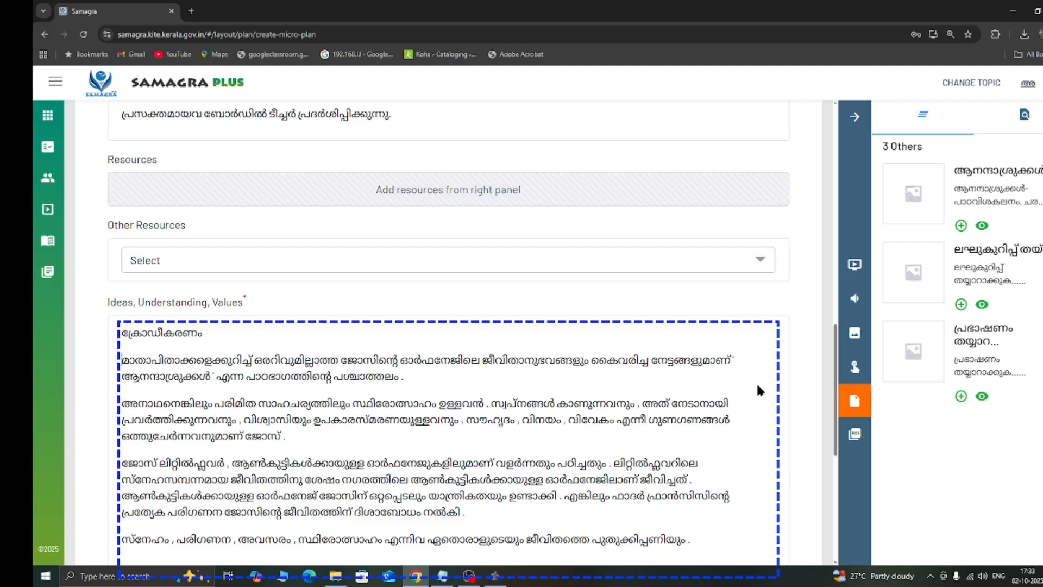
key(Down)
key(Down)
key(Down)
key(Down)
key(Down)
key(Down)
key(Down)
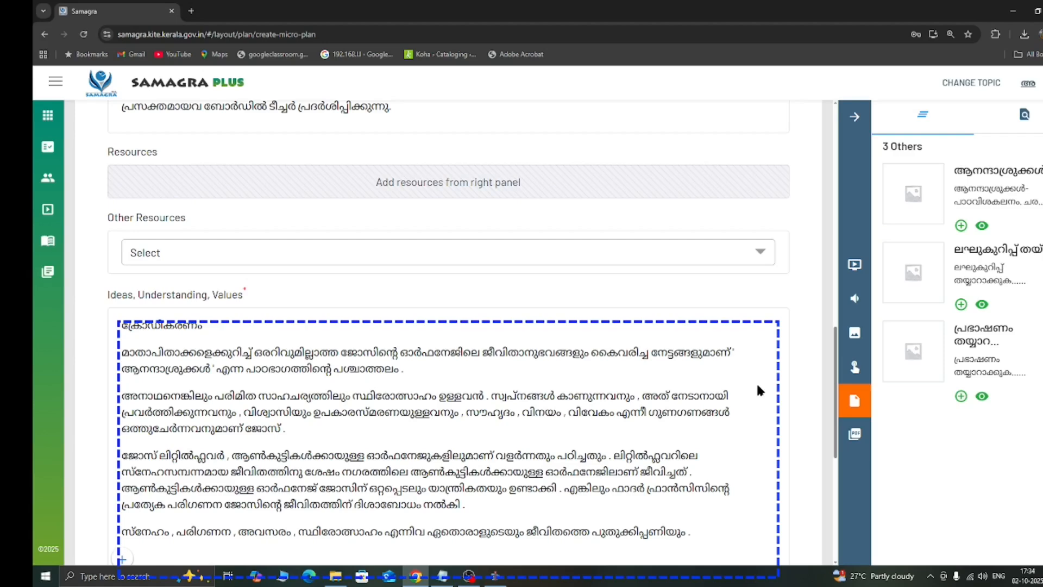
Focus the Assessment field, then in Notepad go to the start of "മൂല്യനിർണ്ണയ പ്രവർത്തനം 1".
key(Tab)
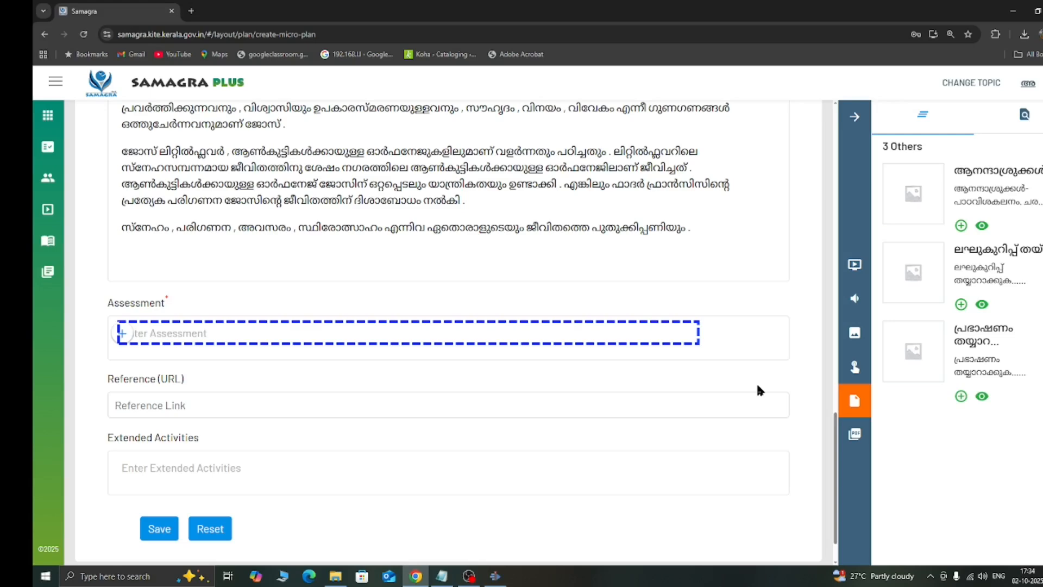
key(alt+Tab)
key(alt+Tab)
key(Tab)
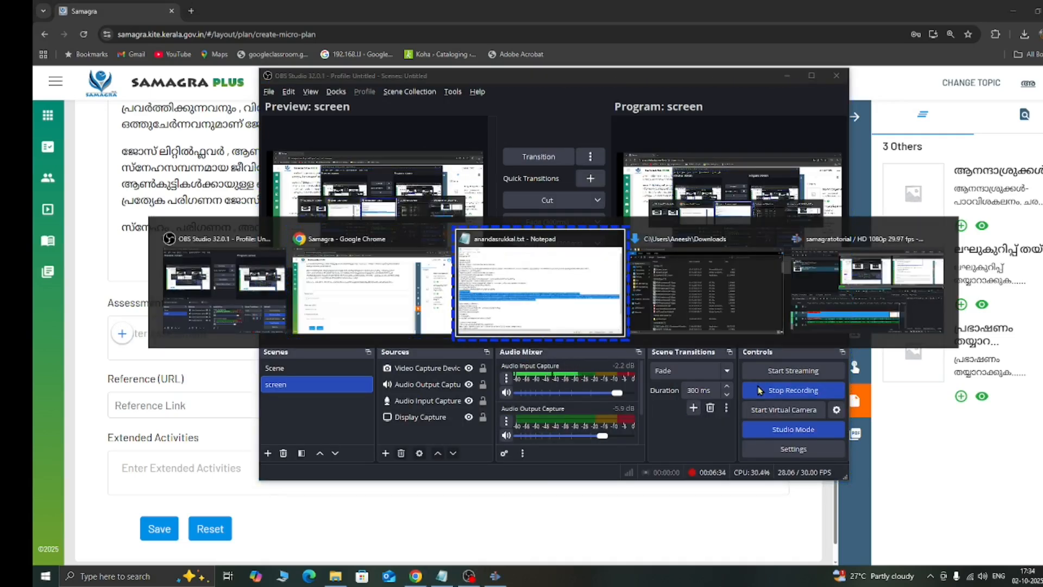
key(Right)
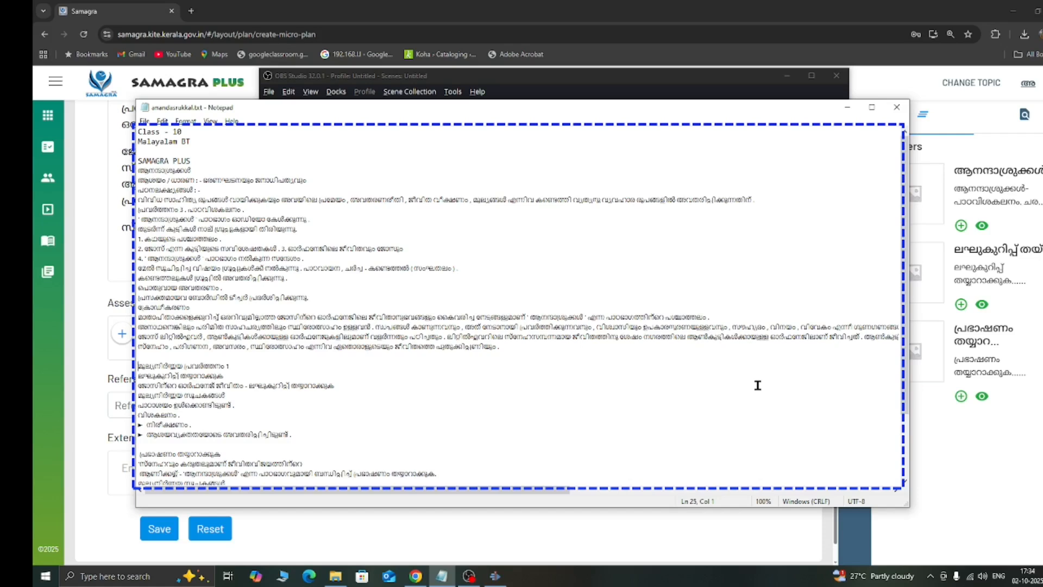
Copy the assessment lines from "മൂല്യനിർണ്ണയ പ്രവർത്തനം 1" through "ആശയവ്യക്തതയോടെ അവതരിപ്പിച്ചിട്ടുണ്ട് .".
key(shift+End)
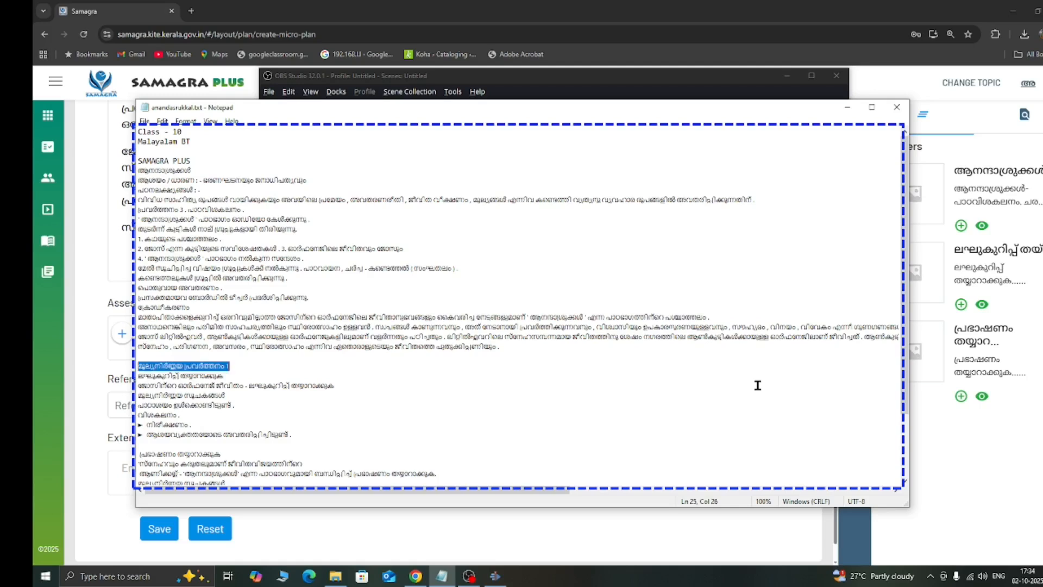
key(shift+Down)
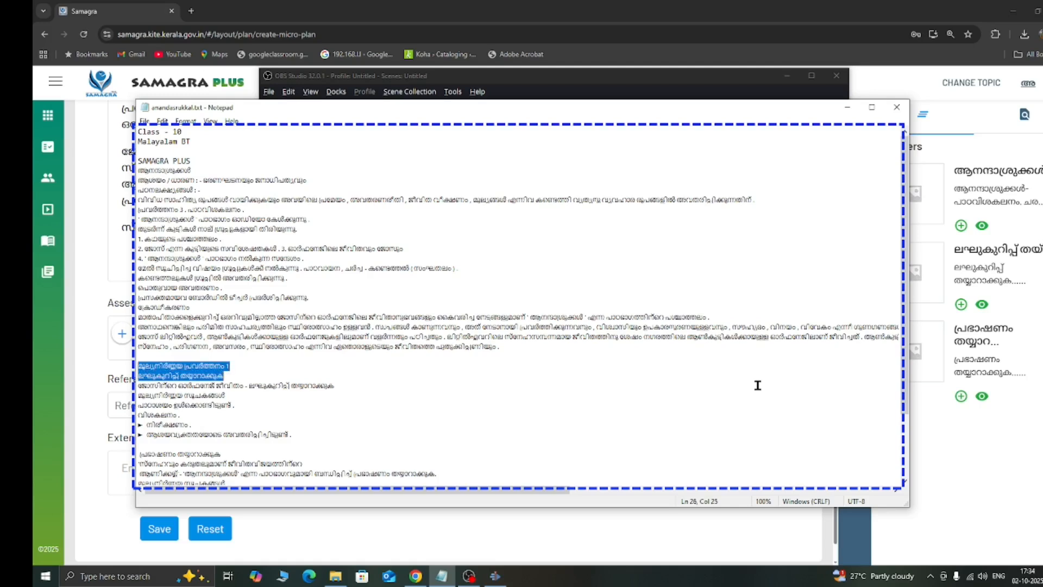
key(shift+Down)
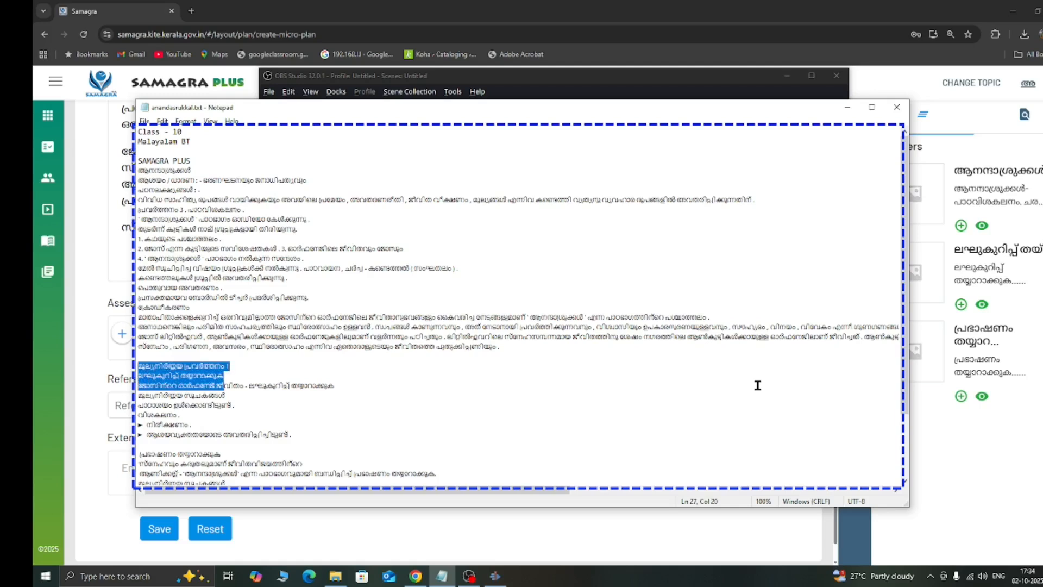
key(shift+Down)
key(shift+Down)
key(shift+Down)
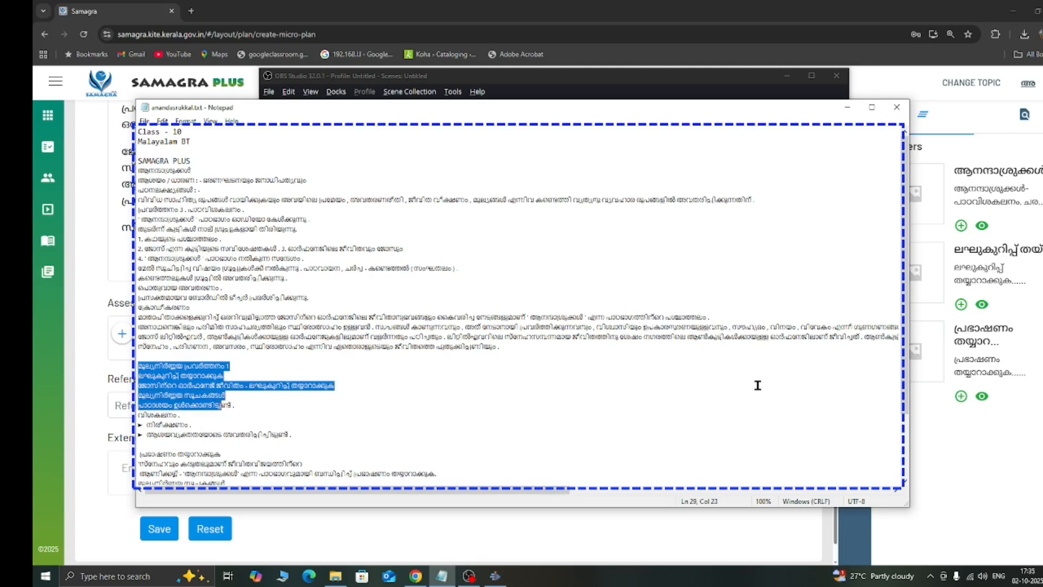
key(shift+Down)
key(shift+Down)
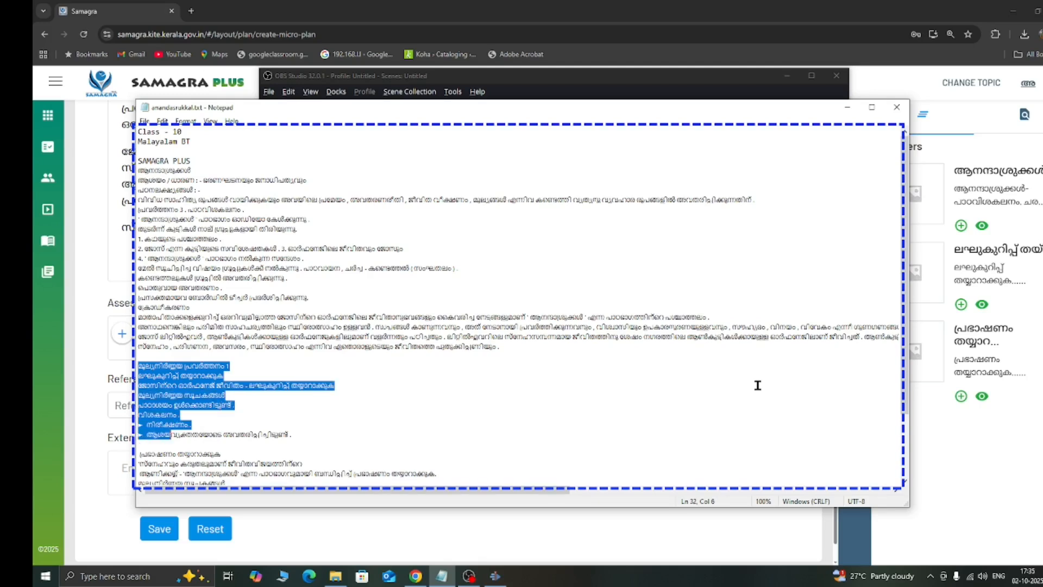
key(shift+Down)
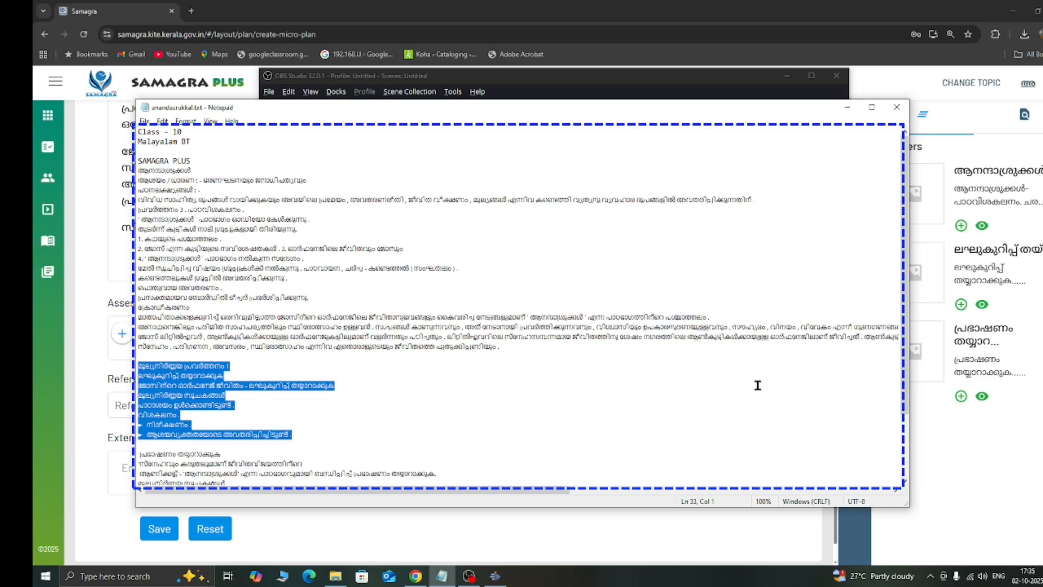
key(shift+Down)
key(shift+Down)
key(shift+Up)
key(shift+End)
key(shift+Up)
Return to the Samagra Plus form and paste the copied assessment lines into the Assessment field.
key(alt+Tab)
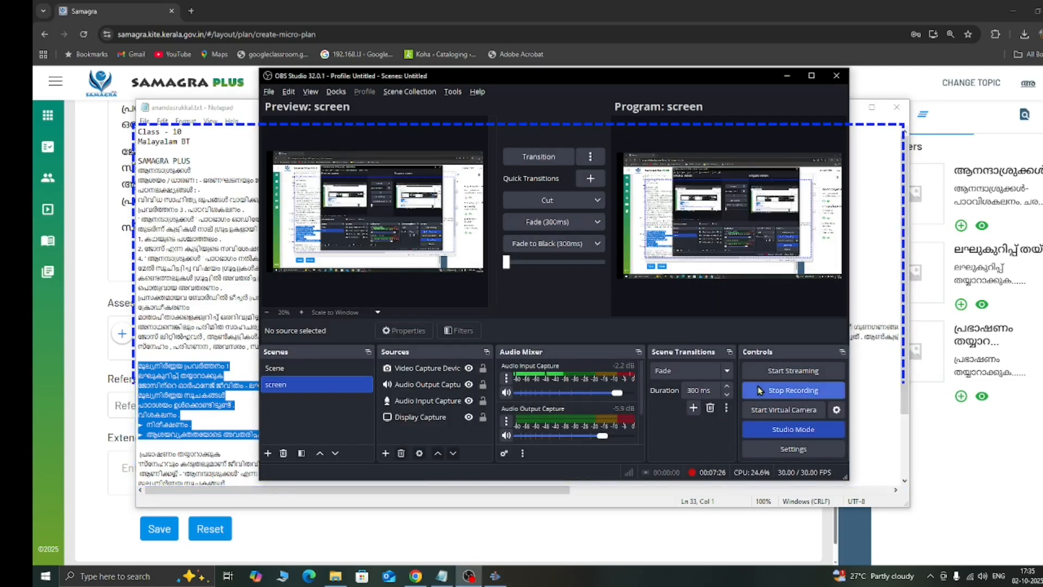
key(alt+Tab)
key(alt+Tab)
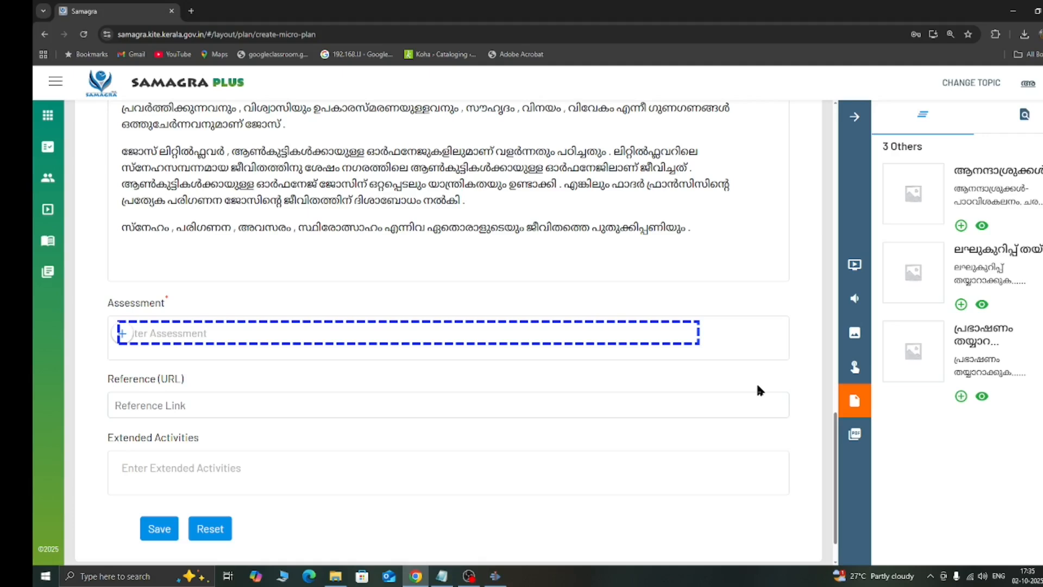
text(മൂല്യനിർണ്ണയ പ്രവർത്തനം 1 ലഘുകുറിപ്പ് തയ്യാറാക്കുക ജോസിന്റെ ഓർഫനേജ് ജീവിതം - ലഘുകുറിപ്പ് തയ്യാറാക്കുക മൂല്യനിർണ്ണയ സൂചകങ്ങൾ പാഠാശയം ഉൾക്കൊണ്ടിട്ടുണ്ട് . വിശകലനം . ► നിരീക്ഷണം . ► ആശയവ്യക്തതയോടെ അവതരിപ്പിച്ചിട്ടുണ്ട് .)
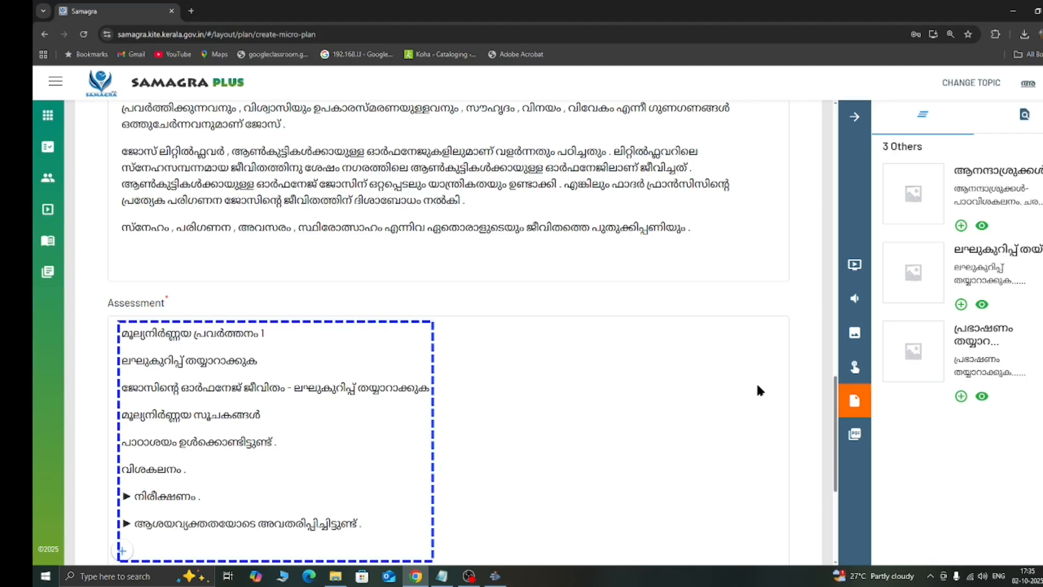
Leave Reference (URL) empty and focus Extended Activities, then in Notepad go to the start of "പ്രഭാഷണം തയ്യാറാക്കുക".
key(Tab)
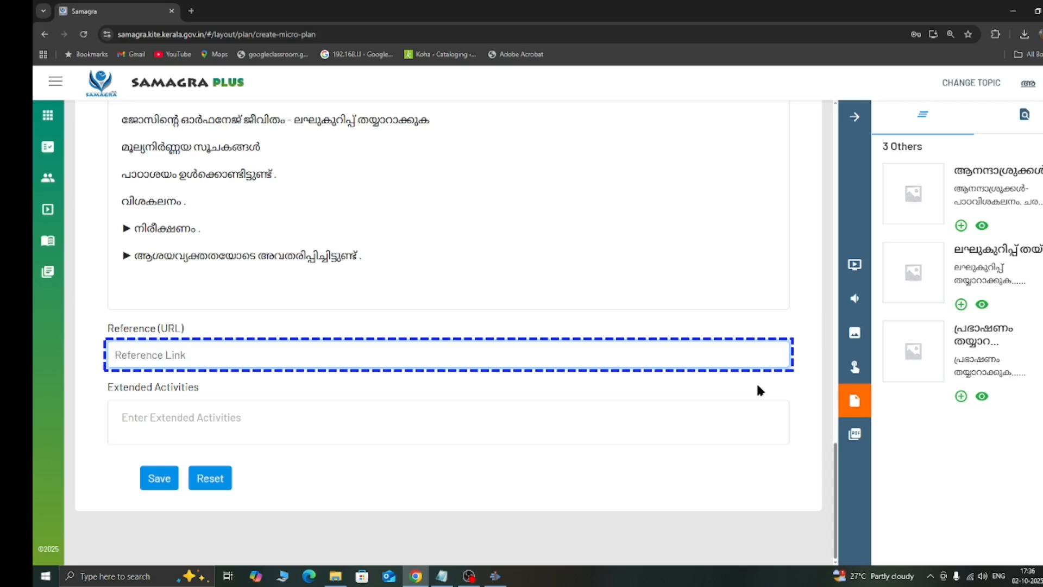
key(Tab)
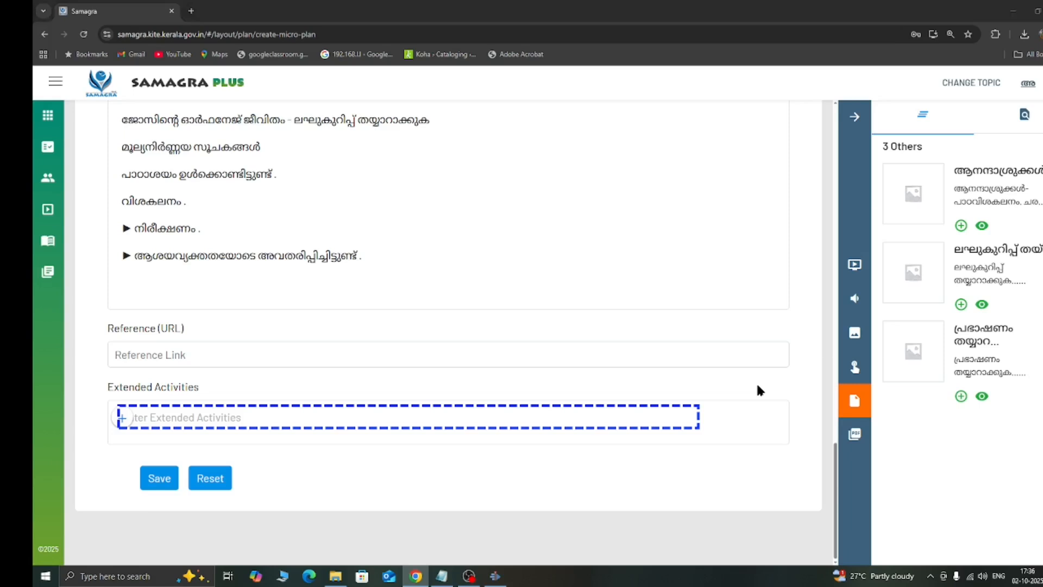
key(alt+Tab)
key(alt+Tab)
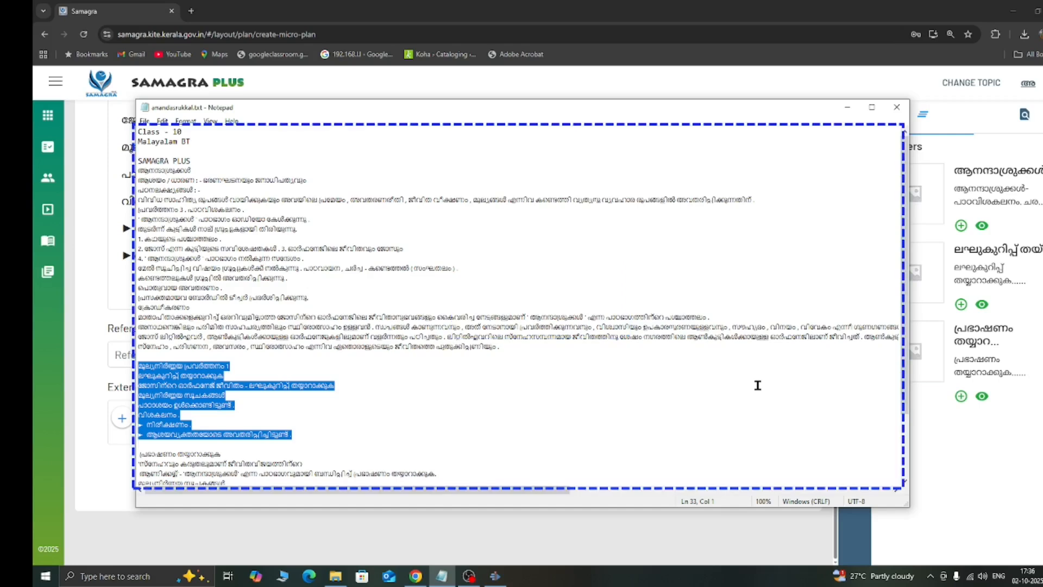
key(Down)
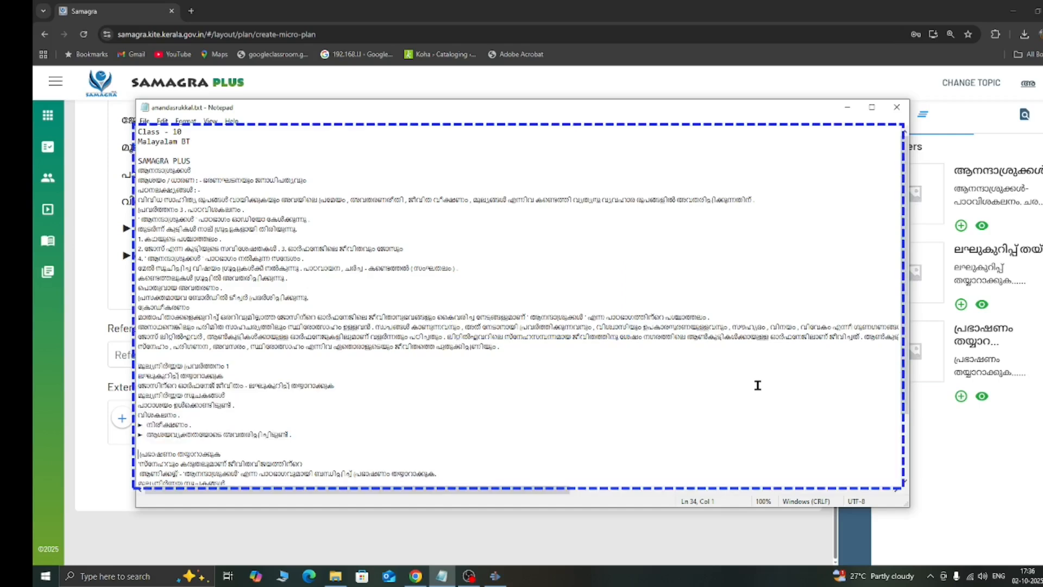
key(Down)
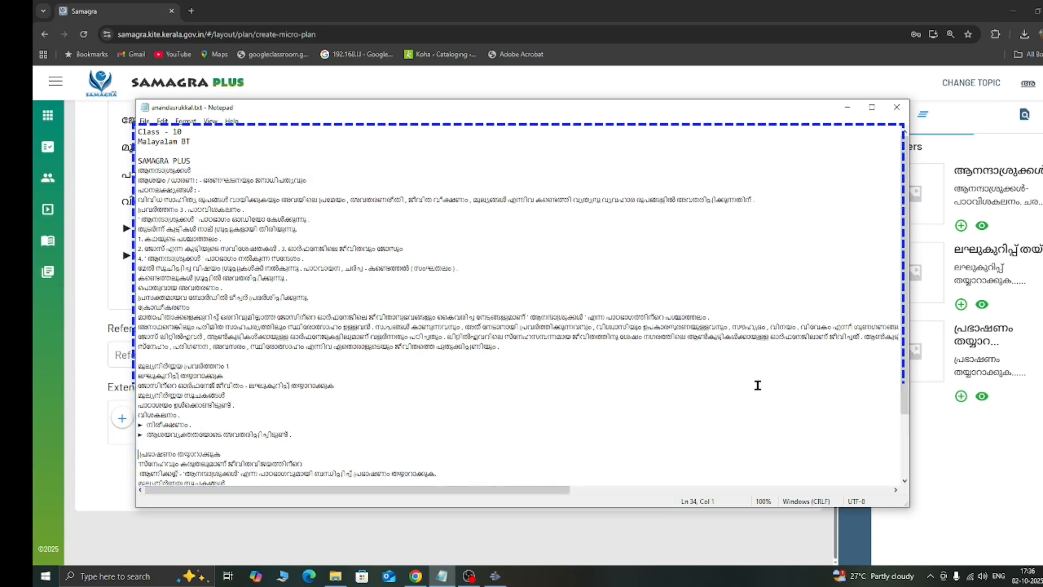
Copy the extended activity lines from "പ്രഭാഷണം തയ്യാറാക്കുക" through the last line, "ആശയവ്യക്തതയോടെ അവതരിപ്പിച്ചിട്ടുണ്ട്.".
key(shift+End)
key(shift+Down)
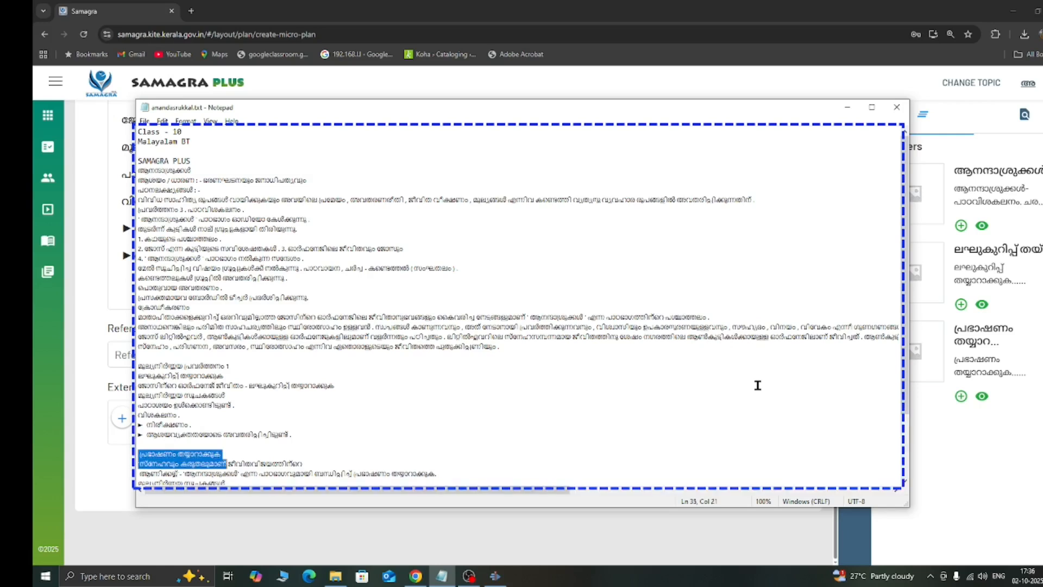
key(shift+Down)
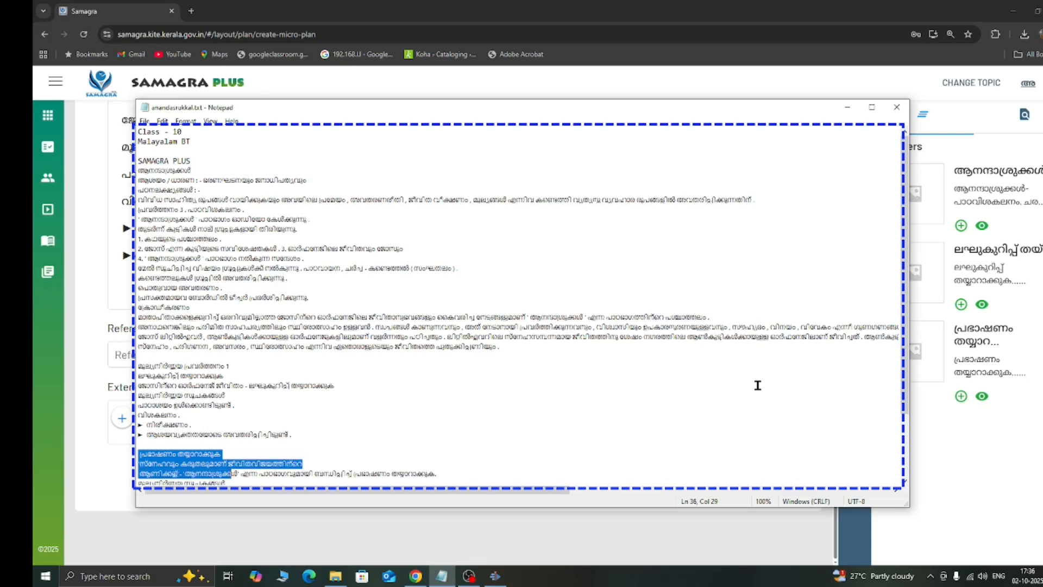
key(shift+Down)
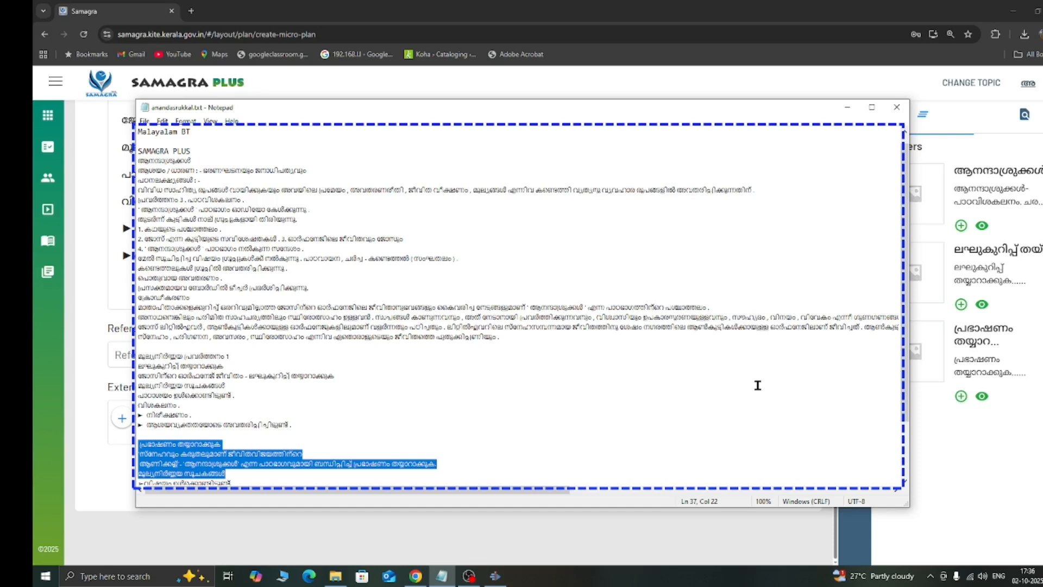
key(shift+Down)
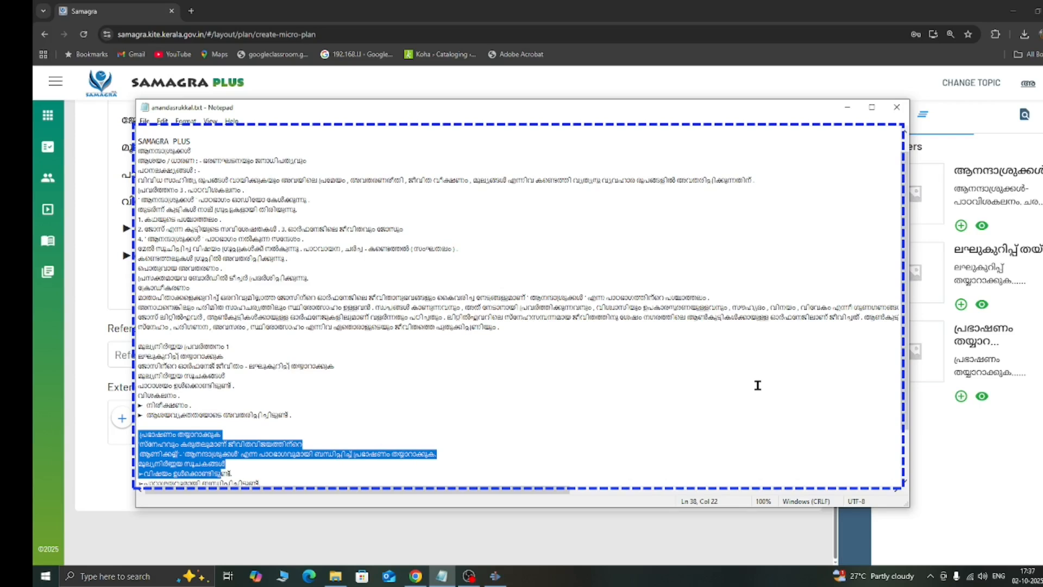
key(shift+Down)
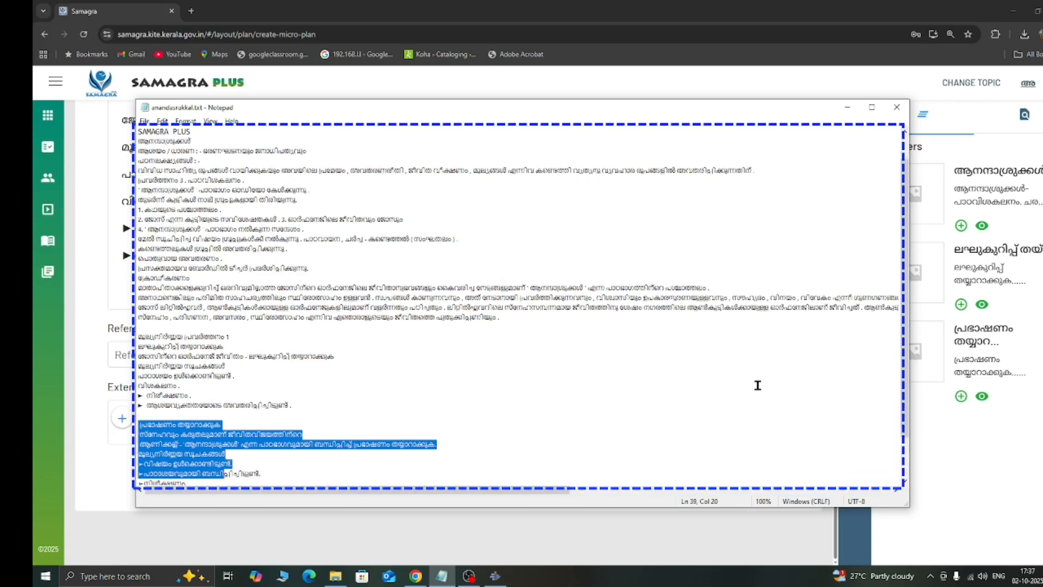
key(shift+Down)
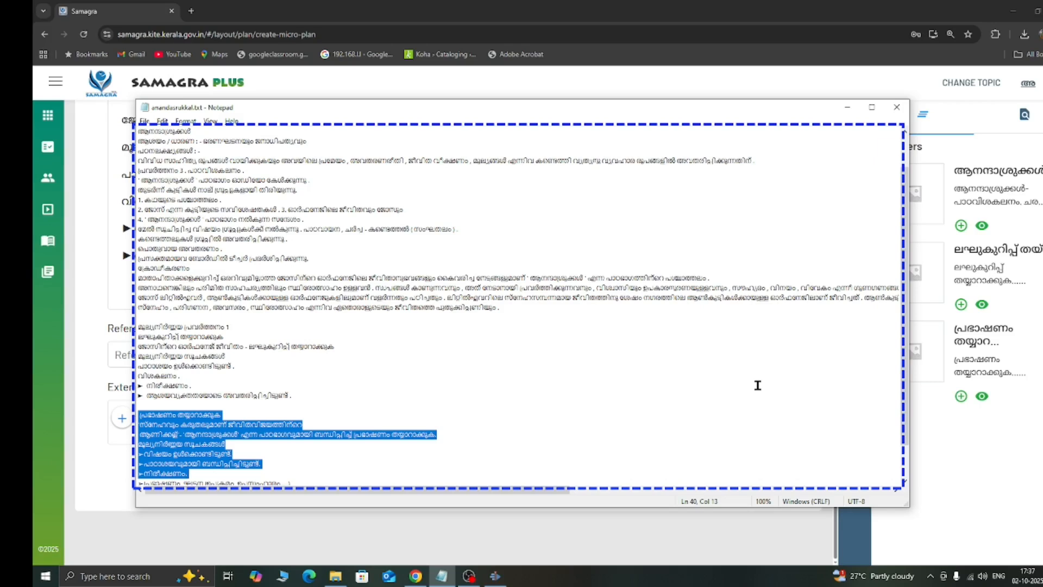
key(shift+Down)
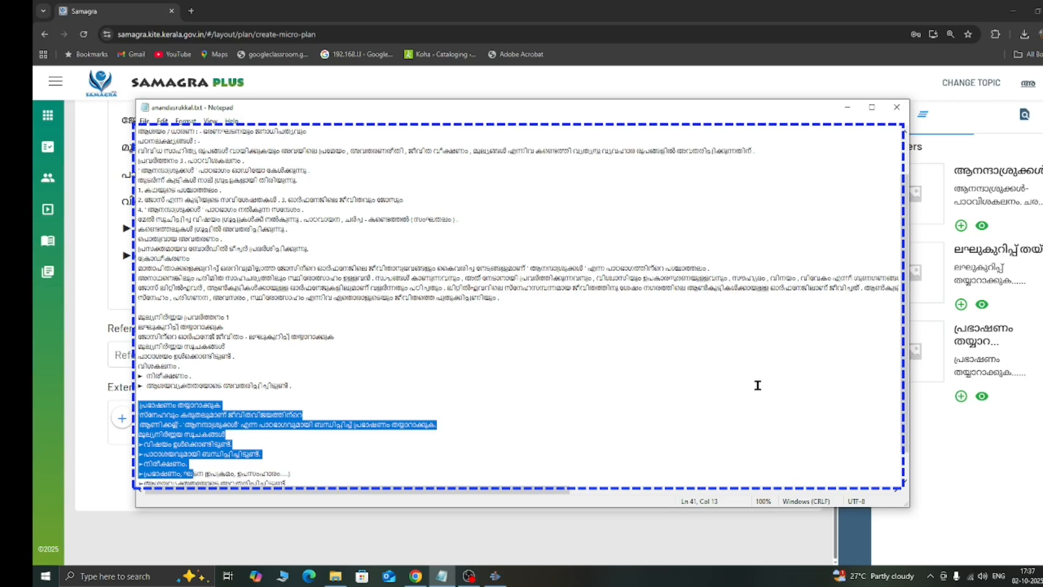
key(shift+Down)
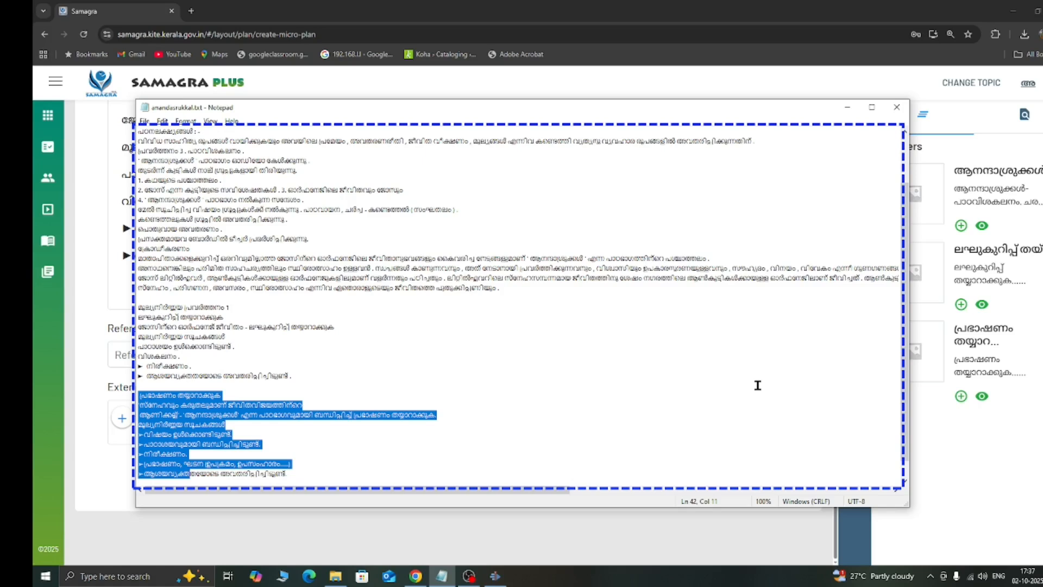
key(shift+Down)
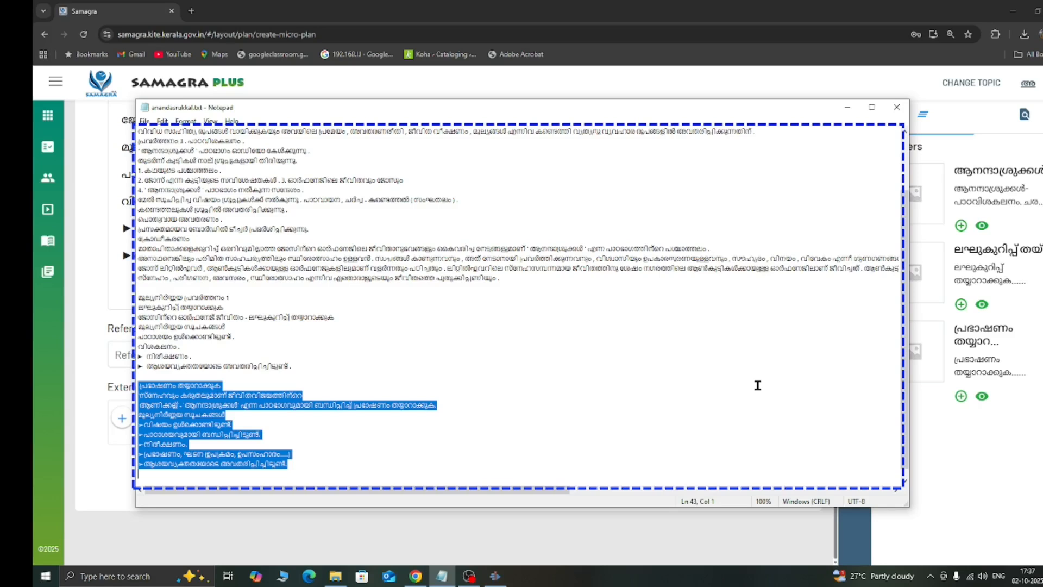
Return to the Samagra Plus form, paste the copied lines into Extended Activities and read them through to the end.
key(alt+Tab)
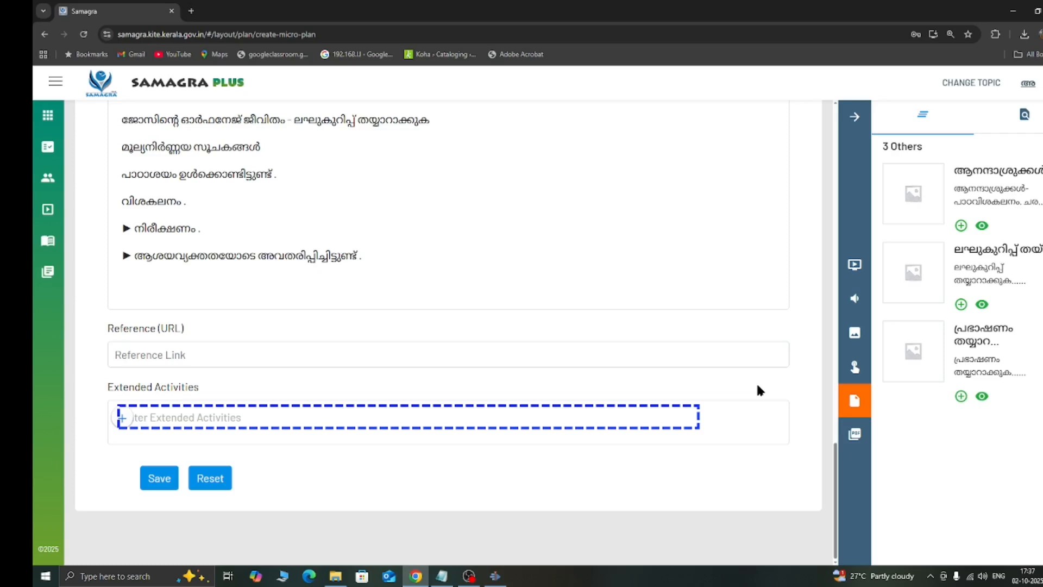
key(ctrl+v)
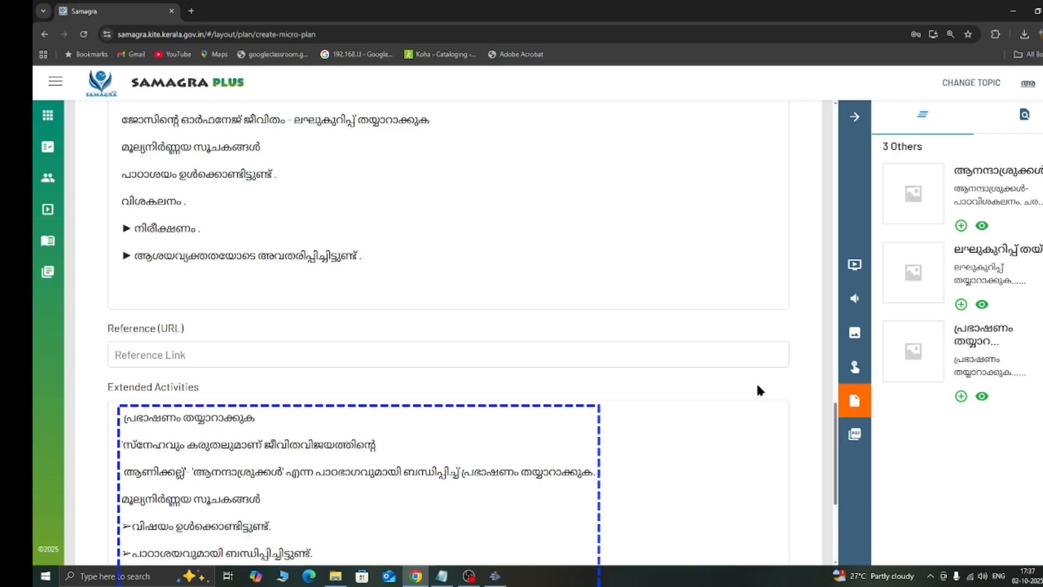
key(shift+Tab)
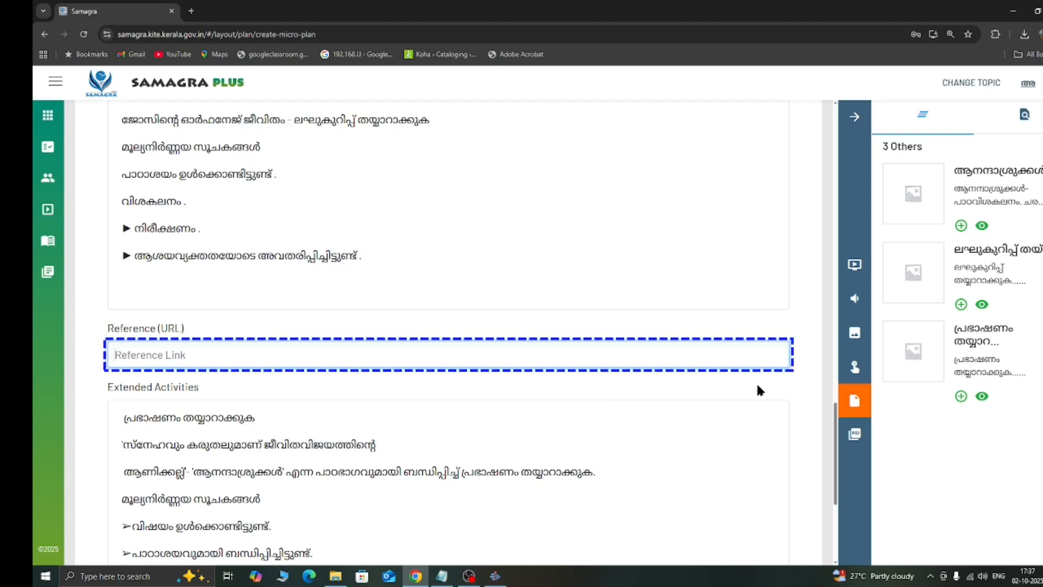
key(Tab)
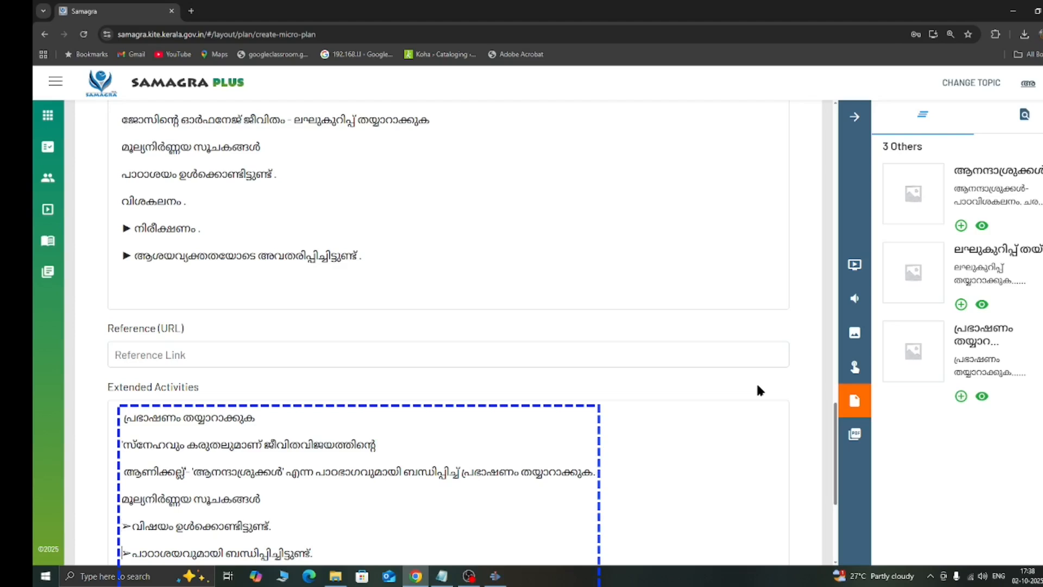
key(Down)
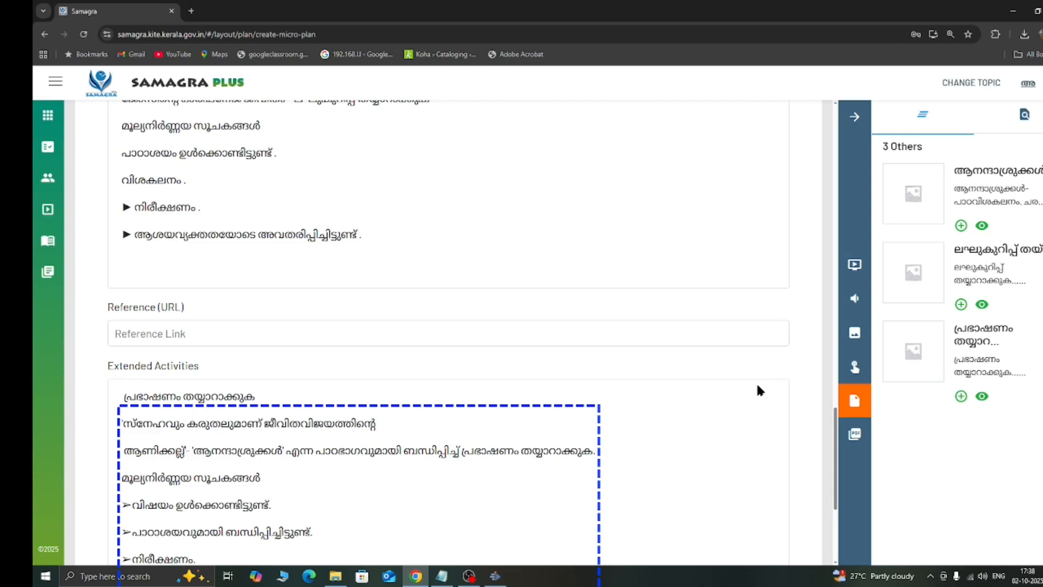
key(Down)
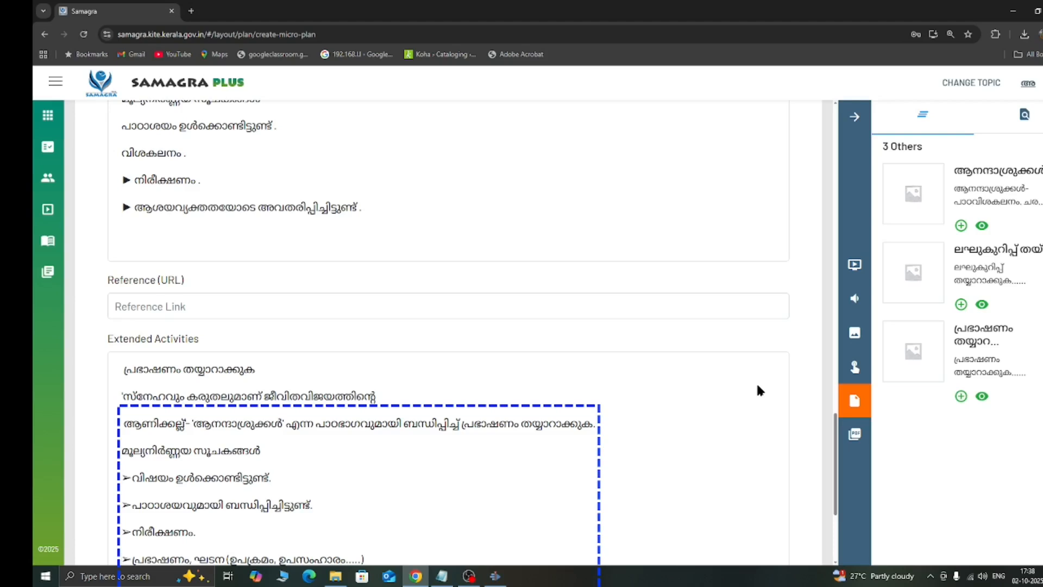
key(Down)
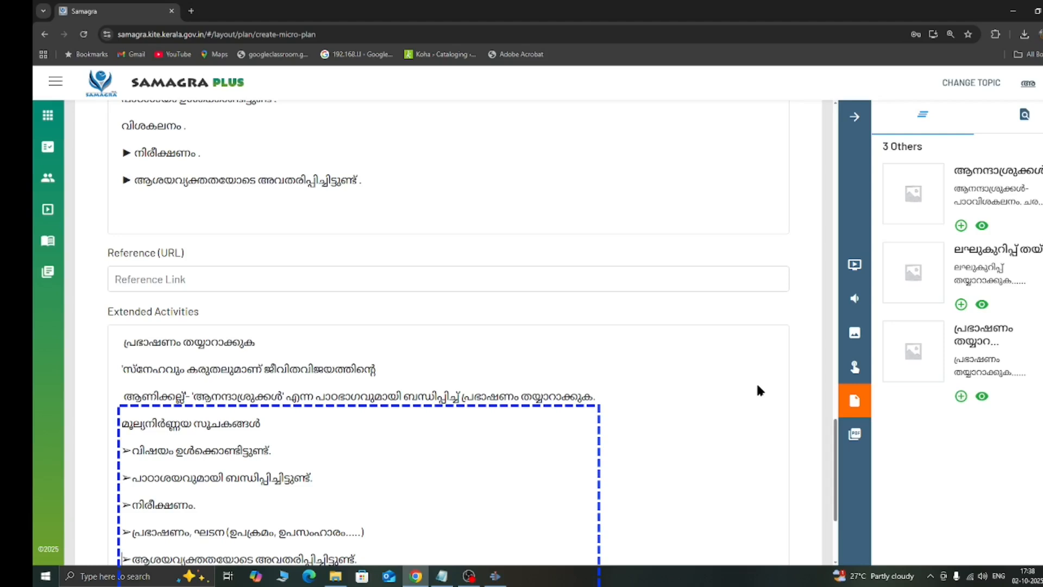
key(Down)
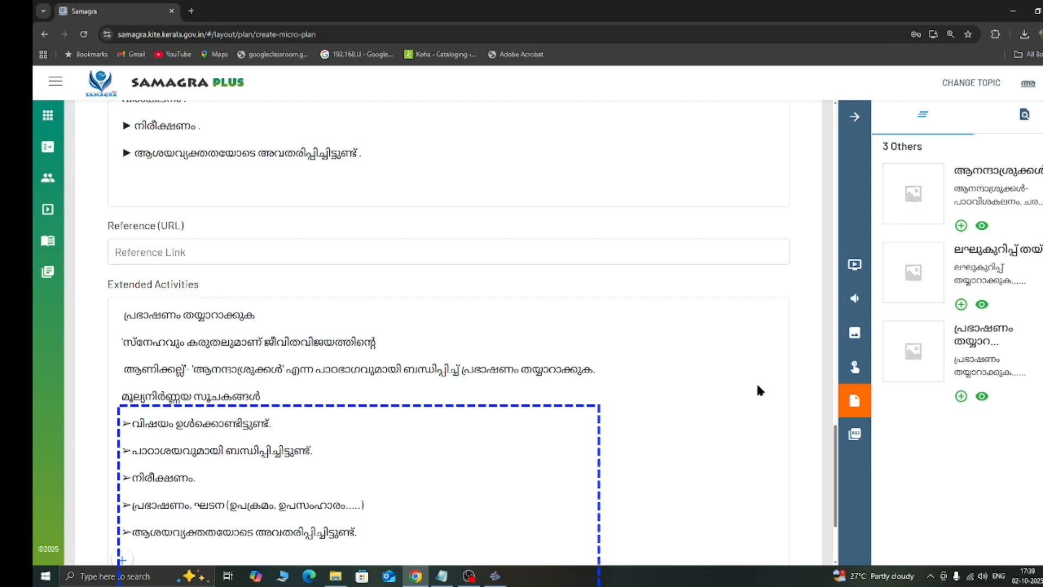
scroll(760, 390, down, 3)
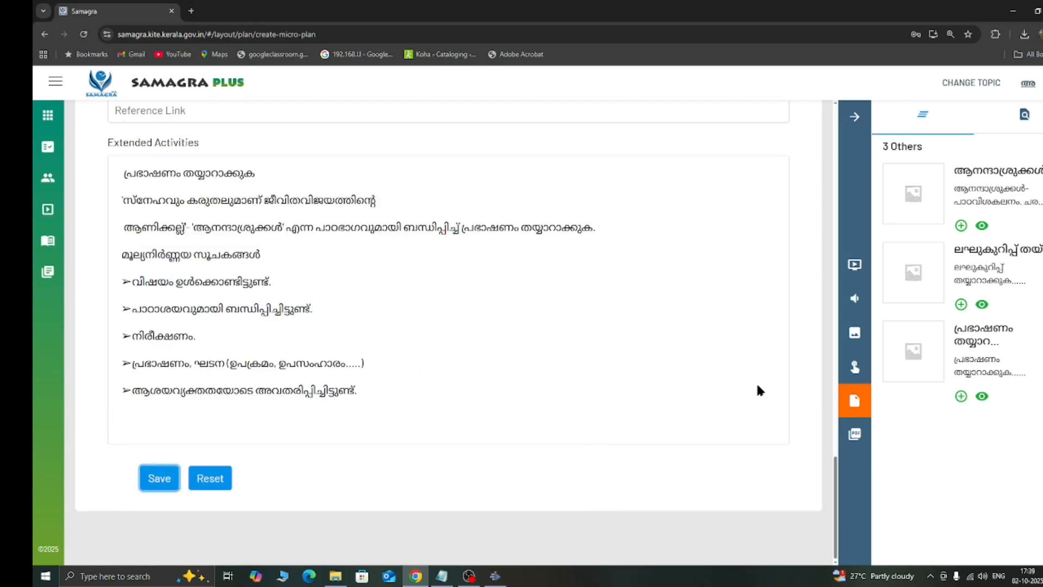
Examine the Save and Reset options and the resource categories beside the plan, from video and audio through Interactives to PDF.
key(Tab)
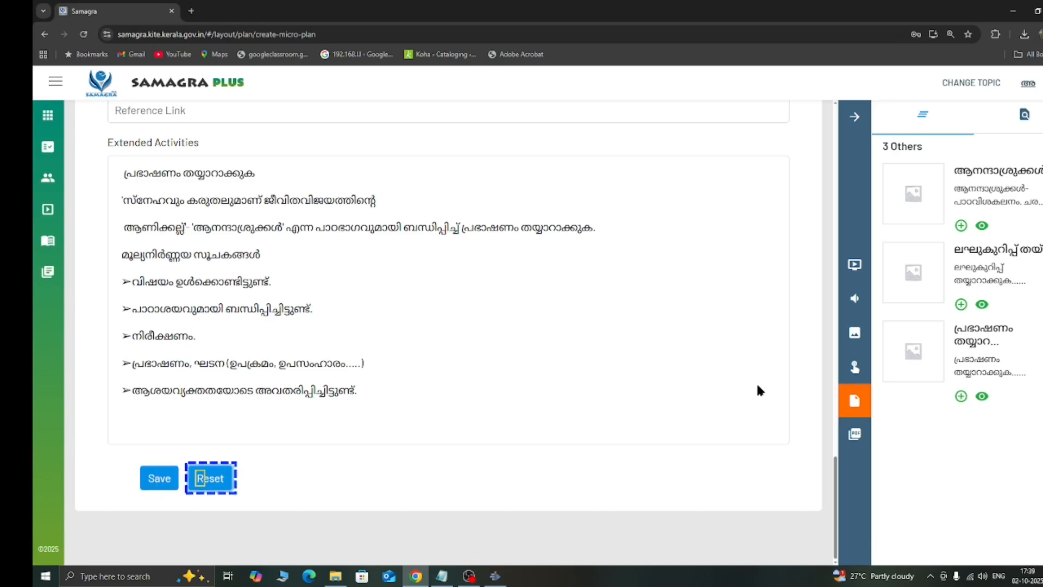
key(shift+Tab)
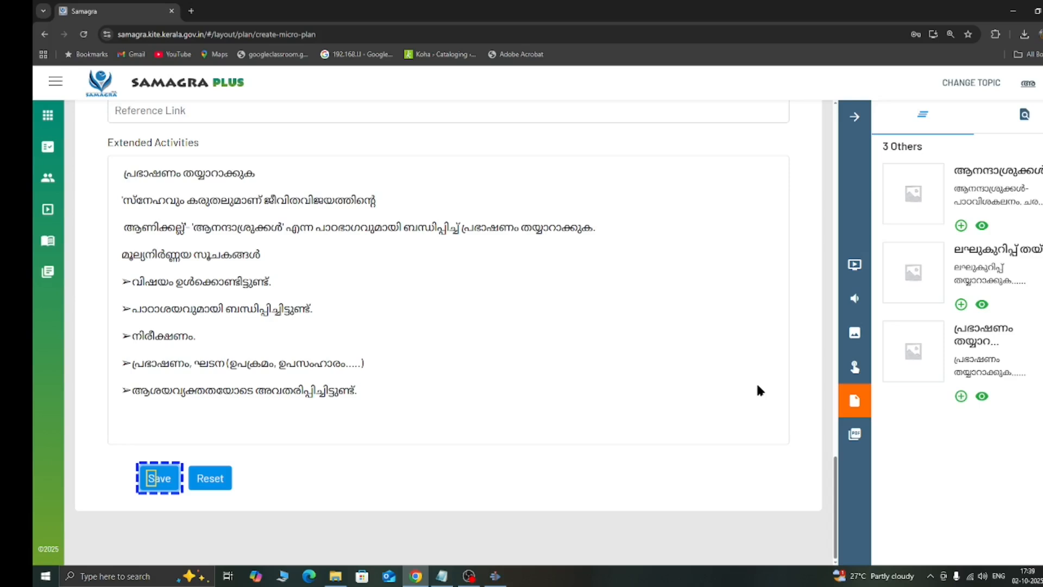
key(Tab)
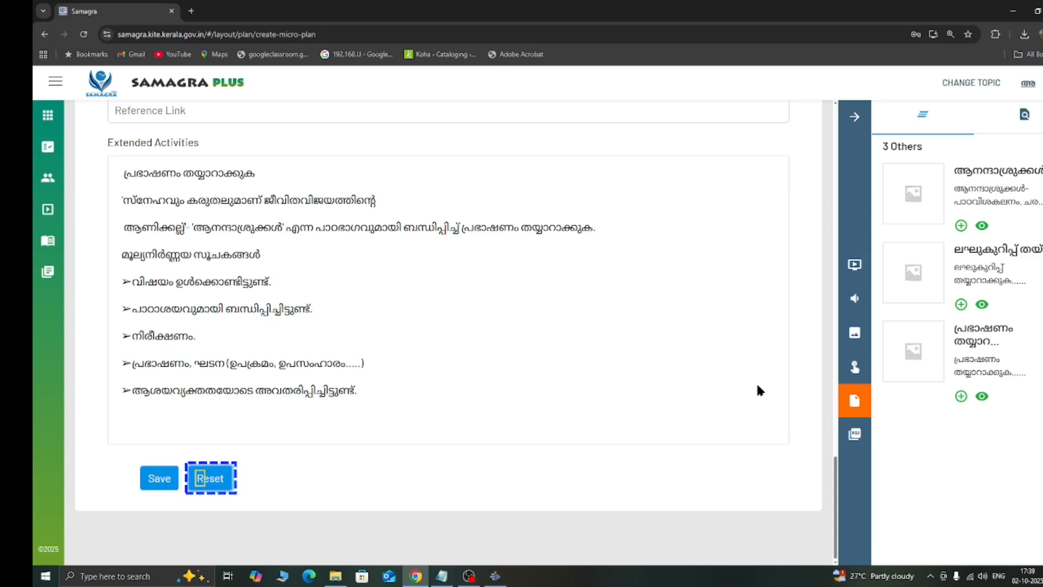
key(Tab)
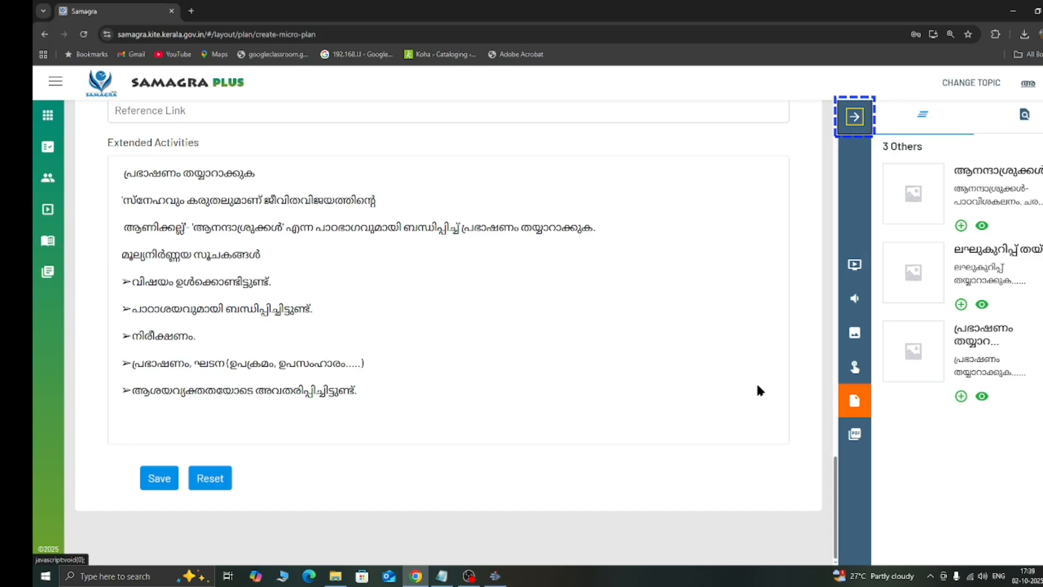
key(Tab)
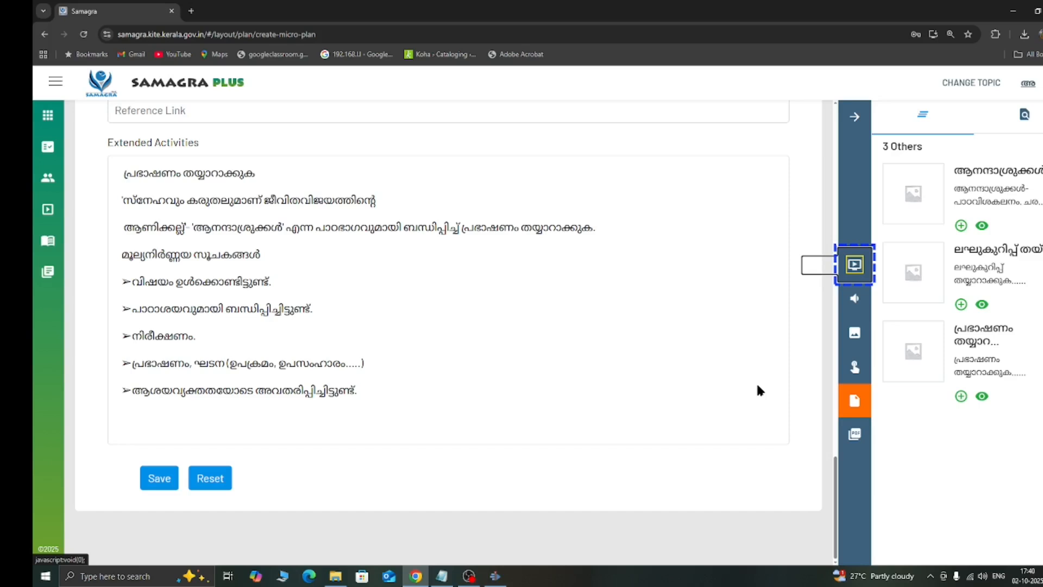
key(Tab)
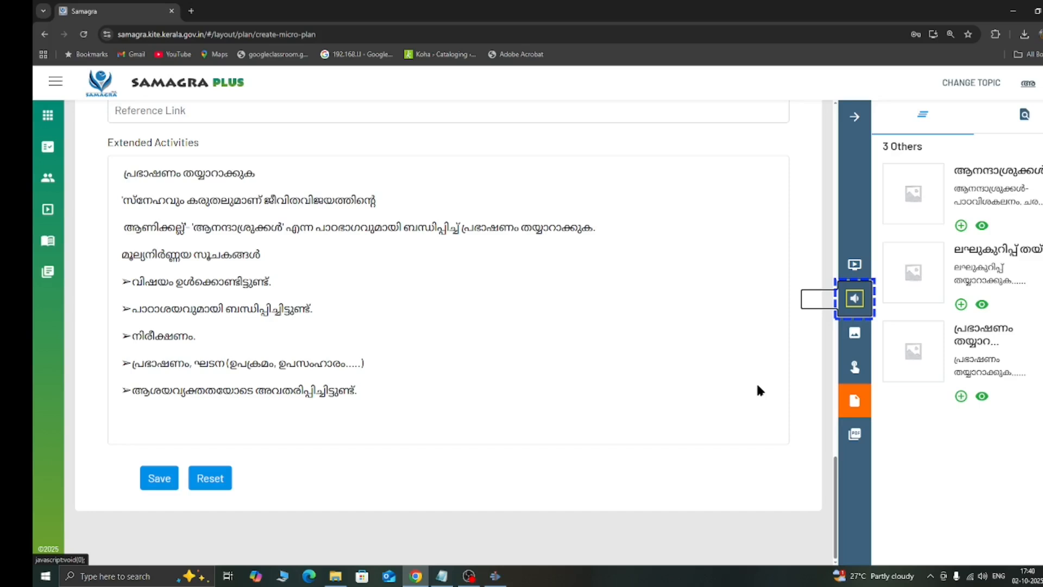
key(Tab)
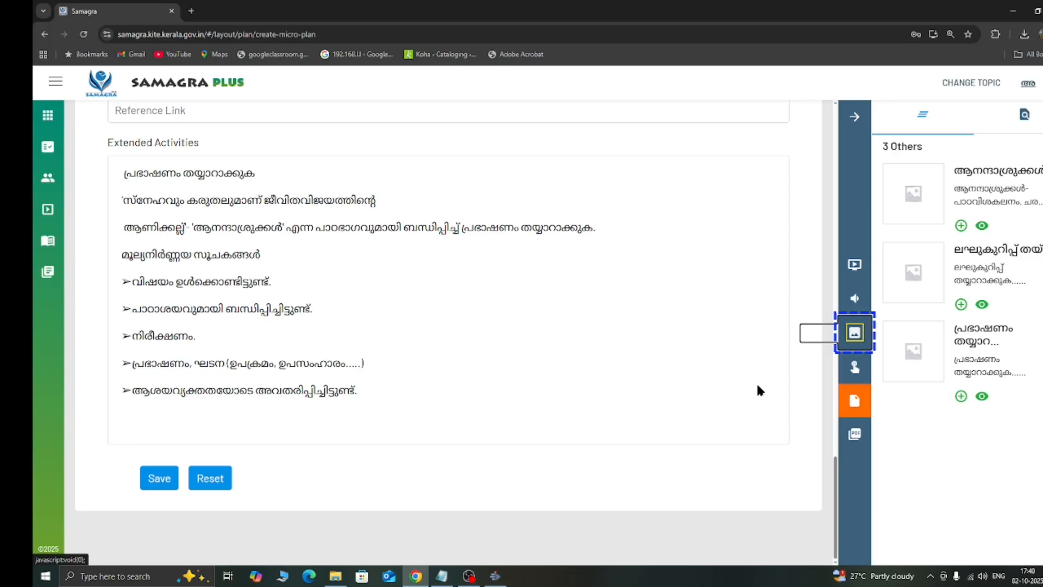
key(Tab)
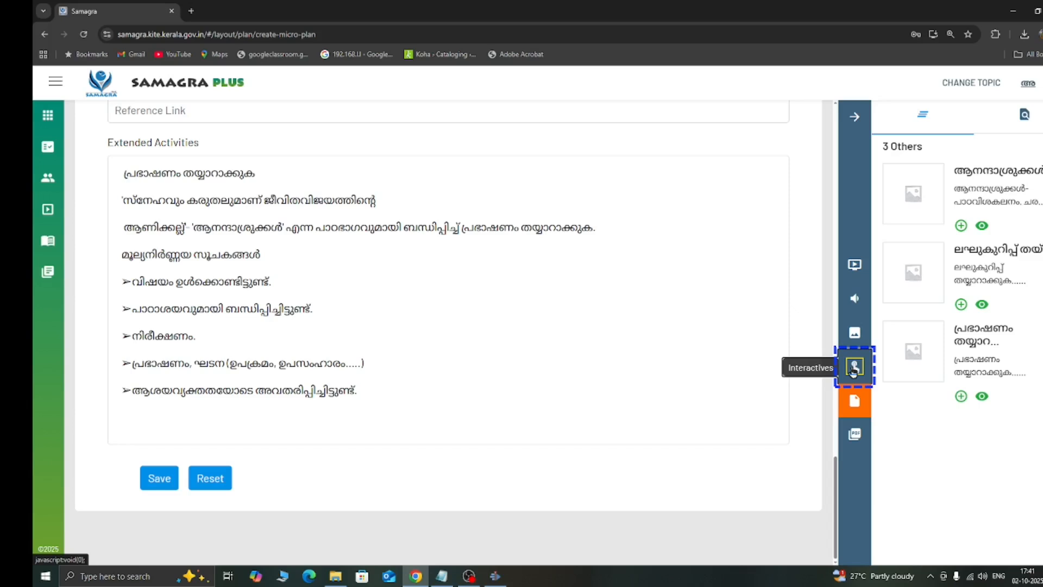
key(Tab)
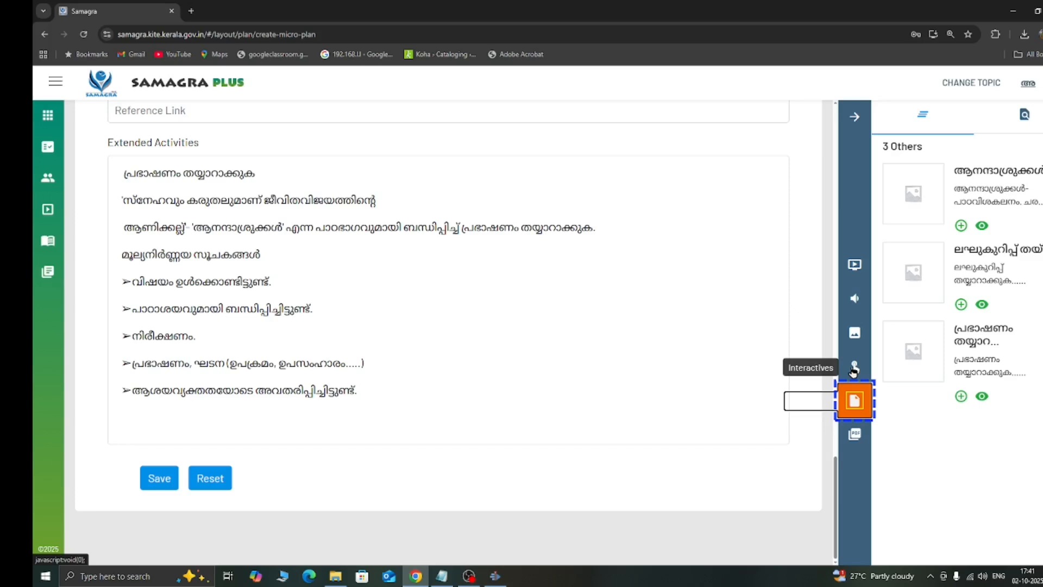
key(Tab)
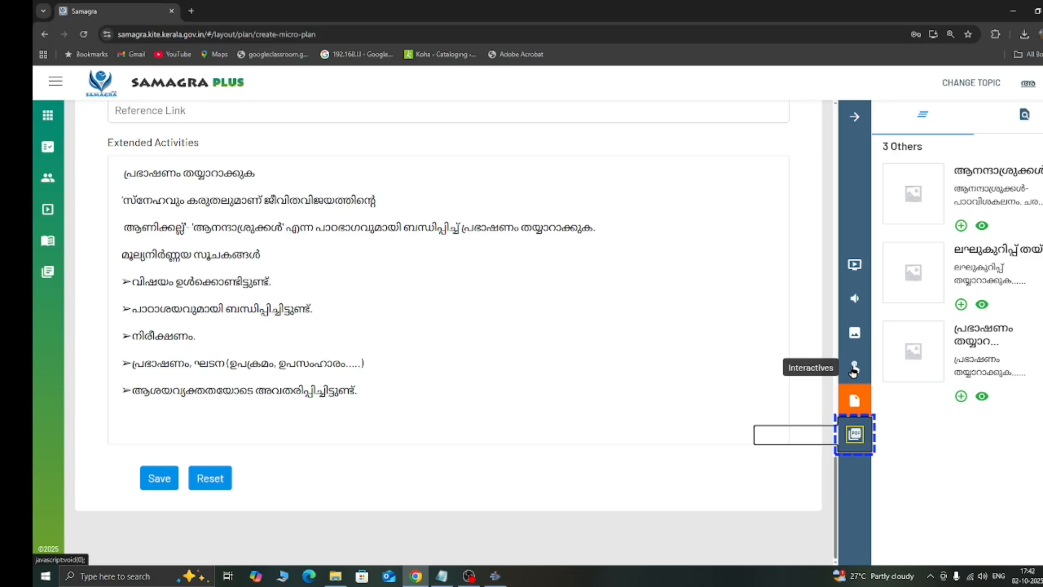
Go back over the form from Reference Link through Save and Reset to the resource categories, from video down to the document category.
key(shift+Tab)
key(shift+Tab)
key(shift+Tab)
key(shift+Tab)
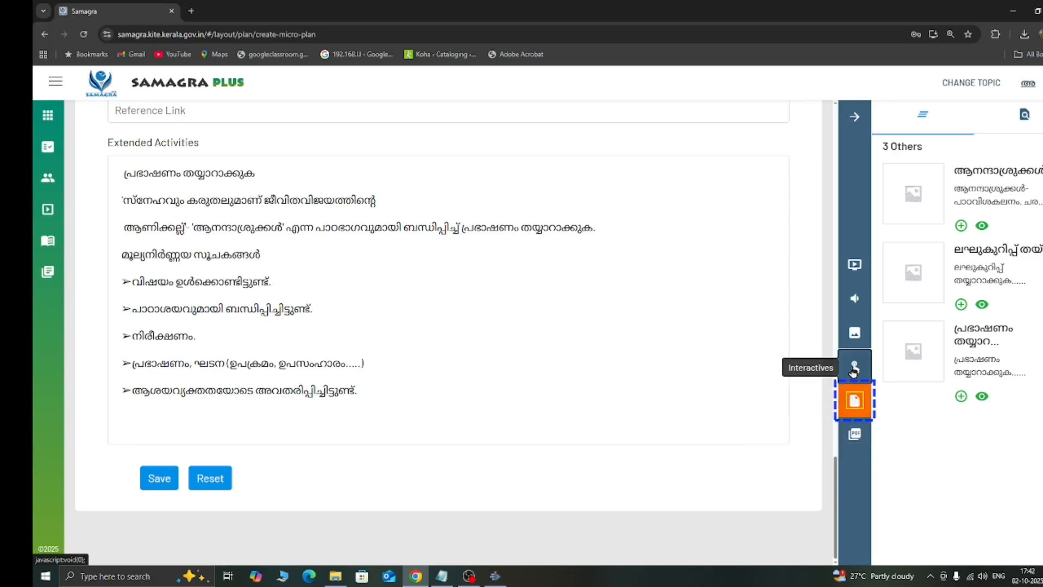
key(shift+Tab)
key(shift+Tab)
key(shift+Tab)
key(shift+Tab)
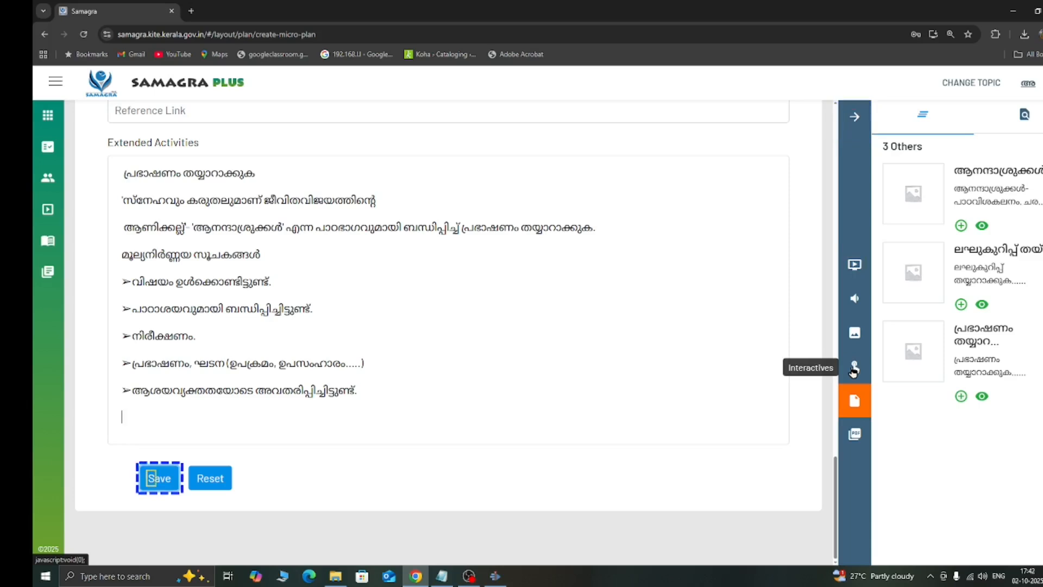
key(shift+Tab)
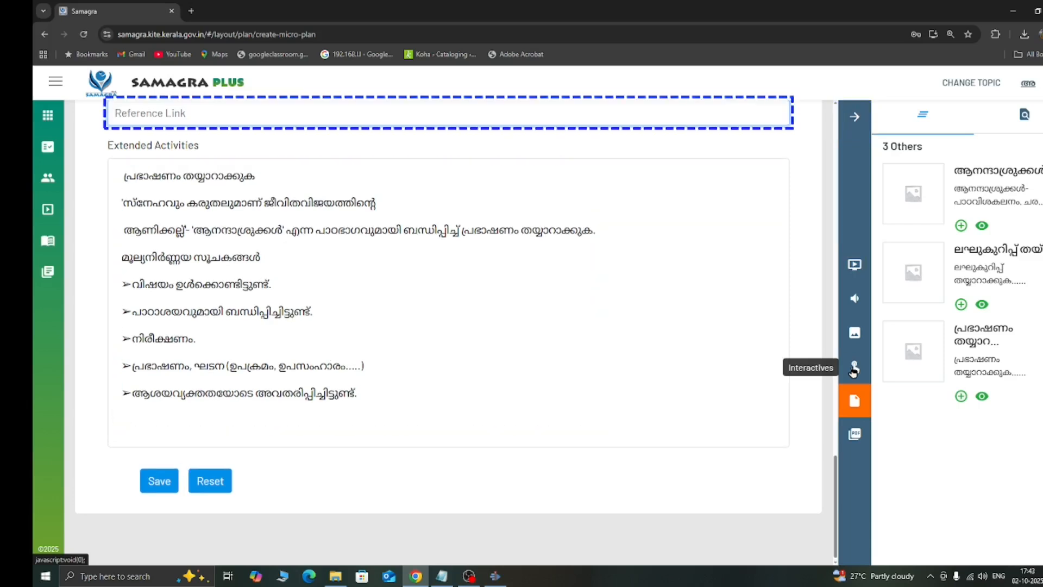
key(Tab)
key(Tab)
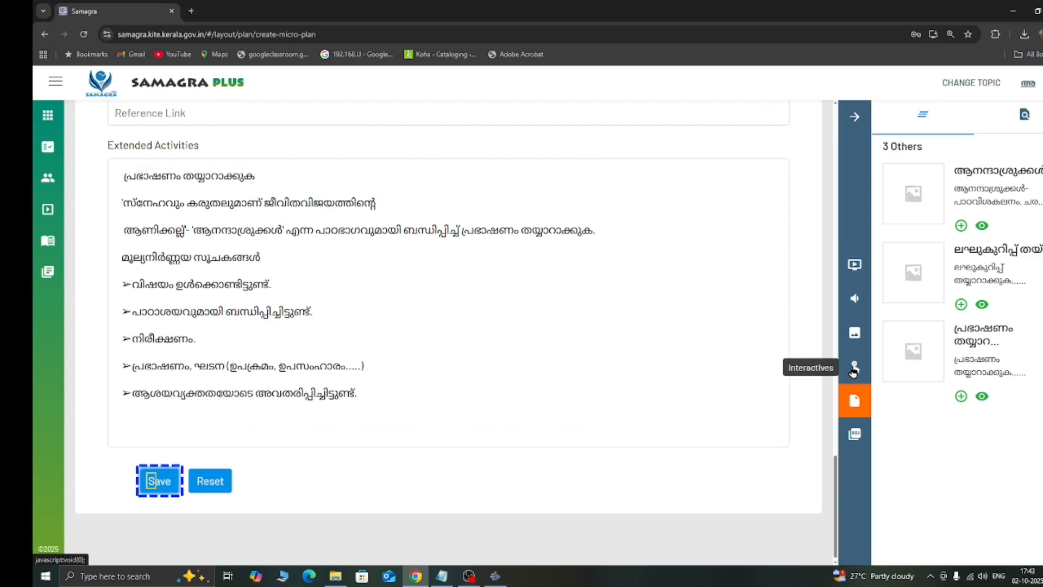
key(Tab)
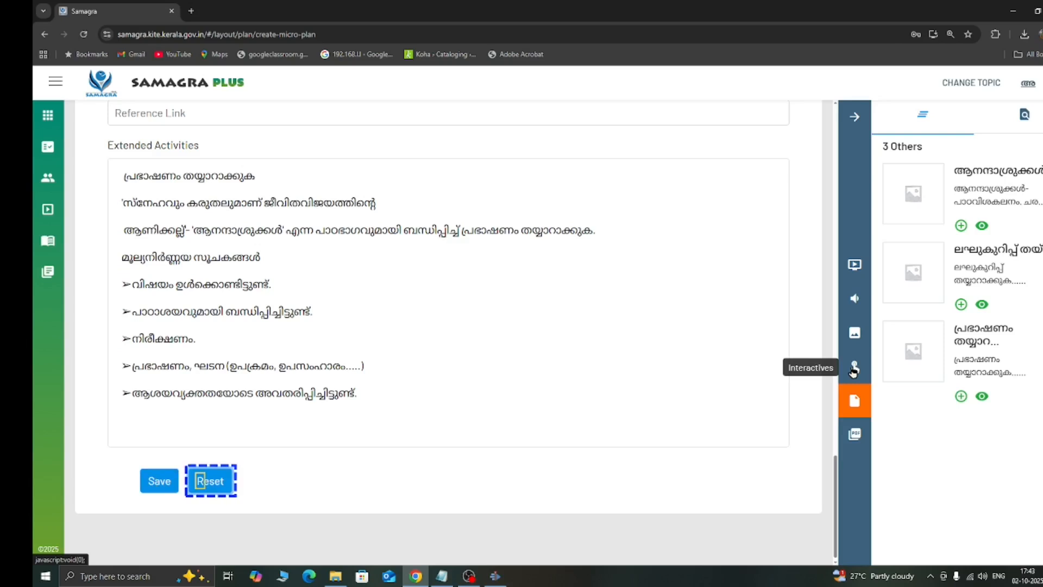
key(Tab)
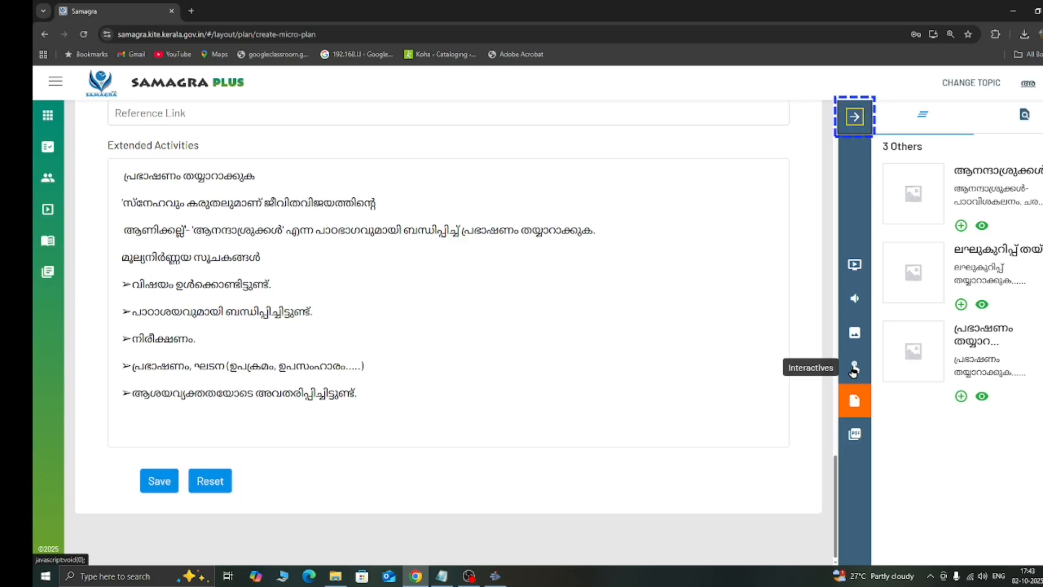
key(Tab)
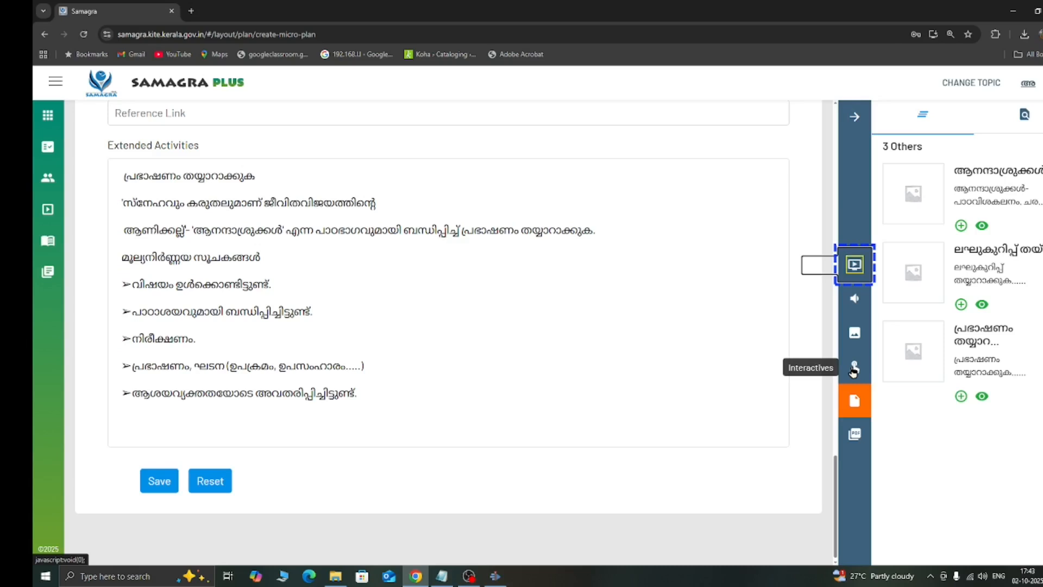
key(Tab)
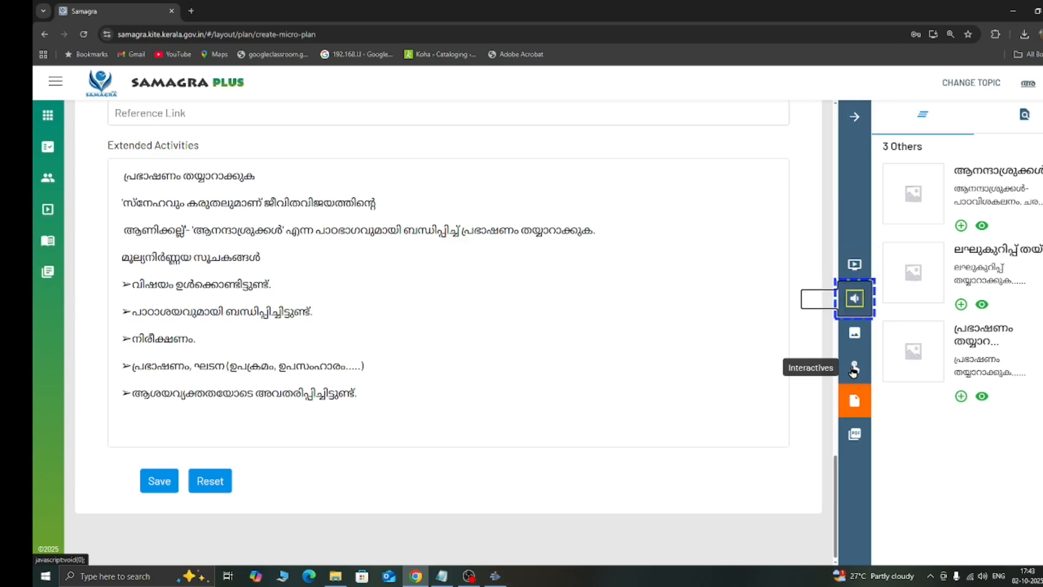
key(Tab)
key(Tab)
key(Tab)
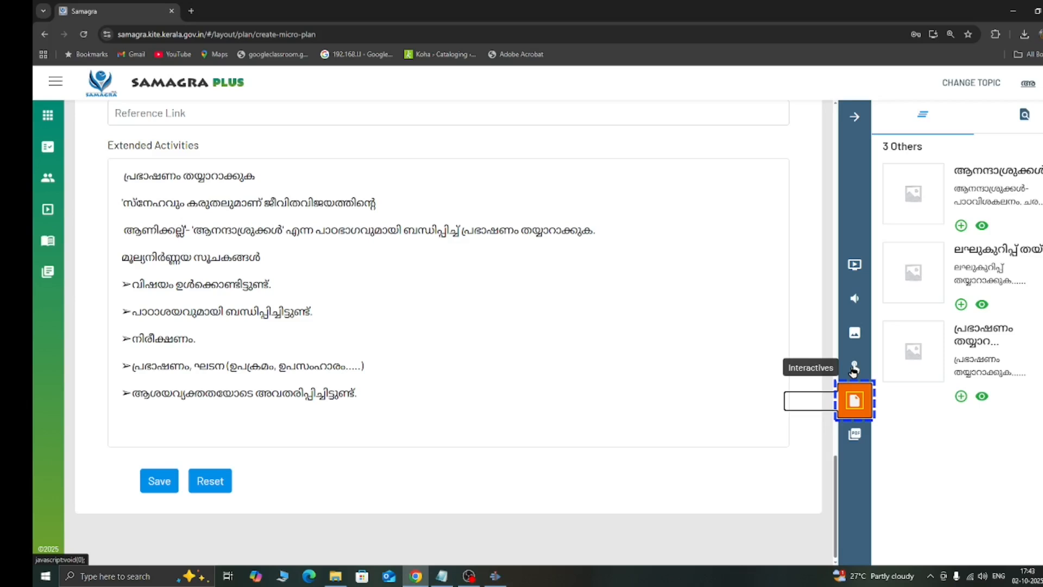
View the PDF resources grouped by Activities, Assessment and Extended Activities, then return to the Others resource list.
key(Tab)
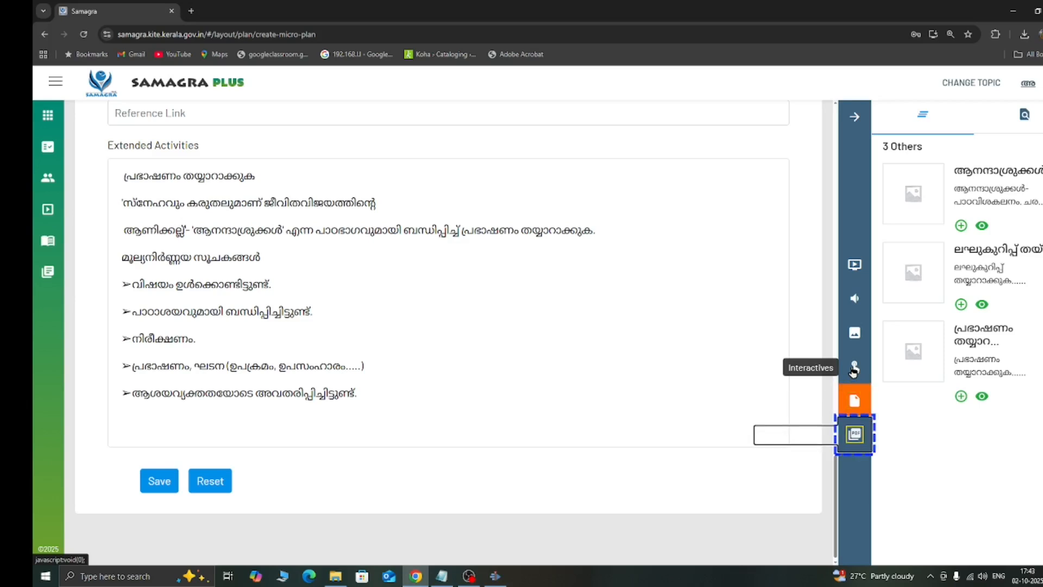
key(Return)
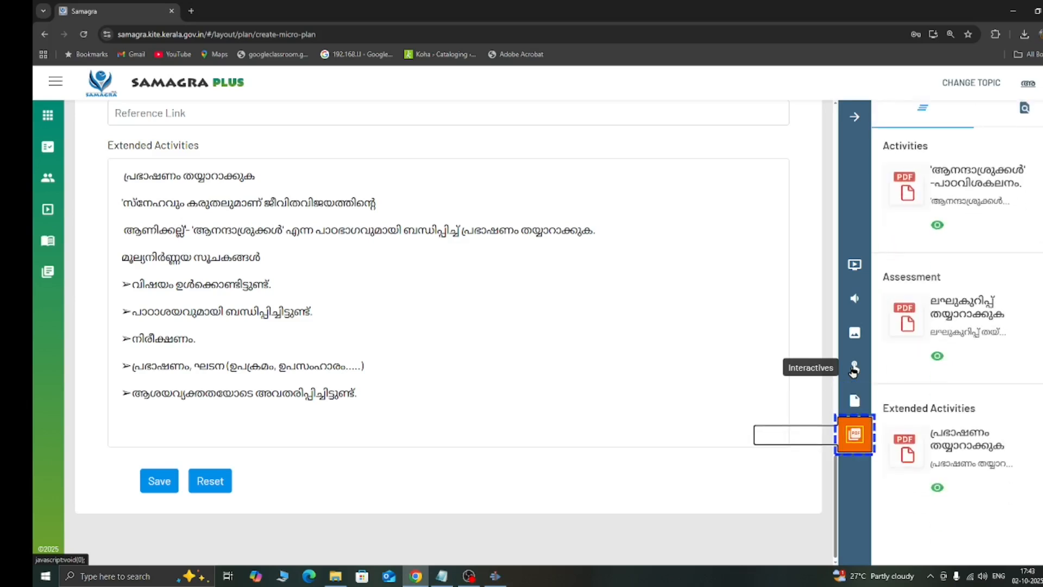
key(shift+Tab)
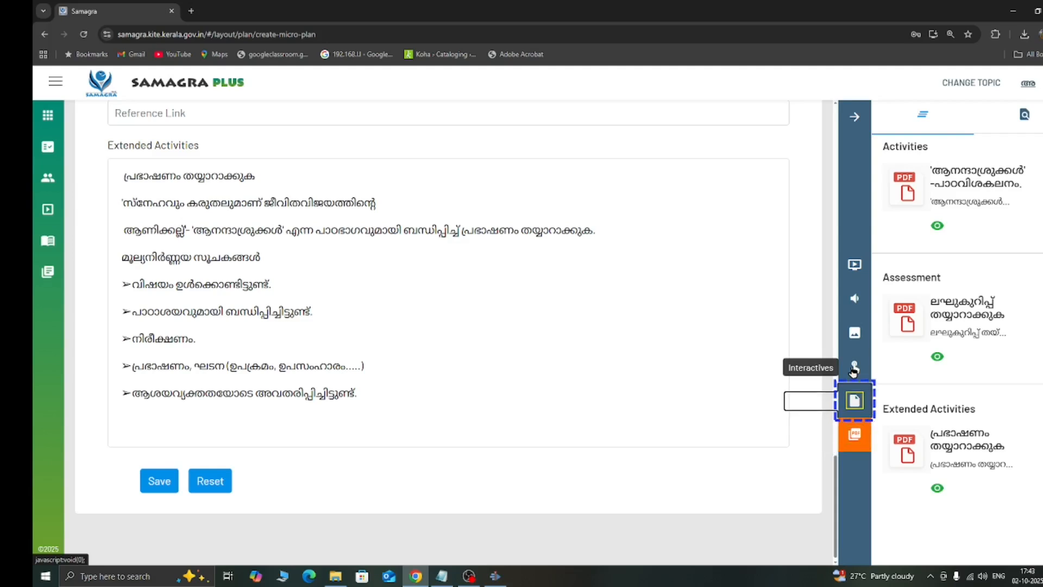
key(Return)
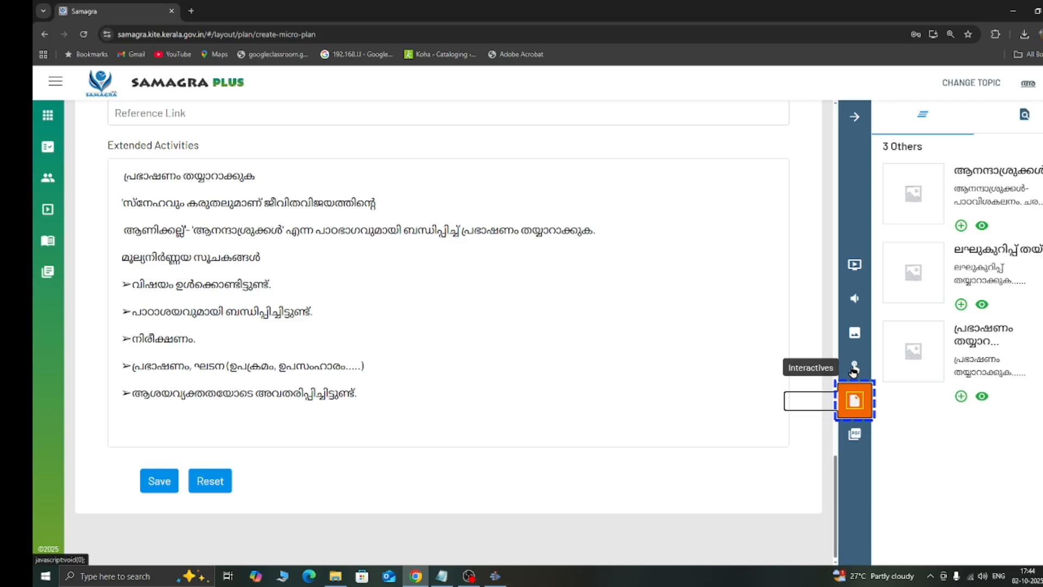
Add the first Others resource, "ആനന്ദാശ്രുക്കൾ-പാഠവിശകലനം. ചർച്ചാസൂചകം", to the plan and check the Resources field.
key(Tab)
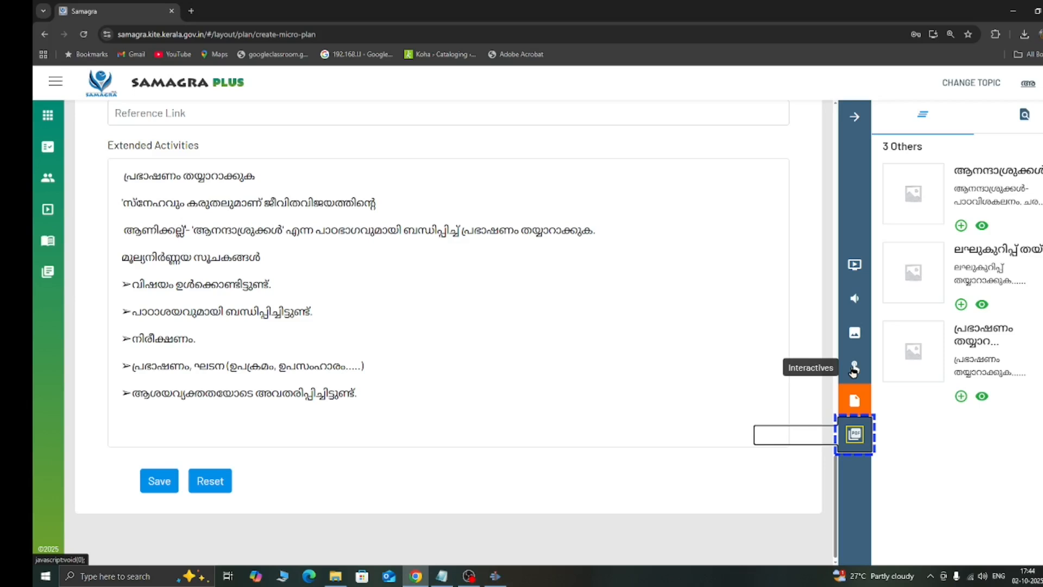
key(Tab)
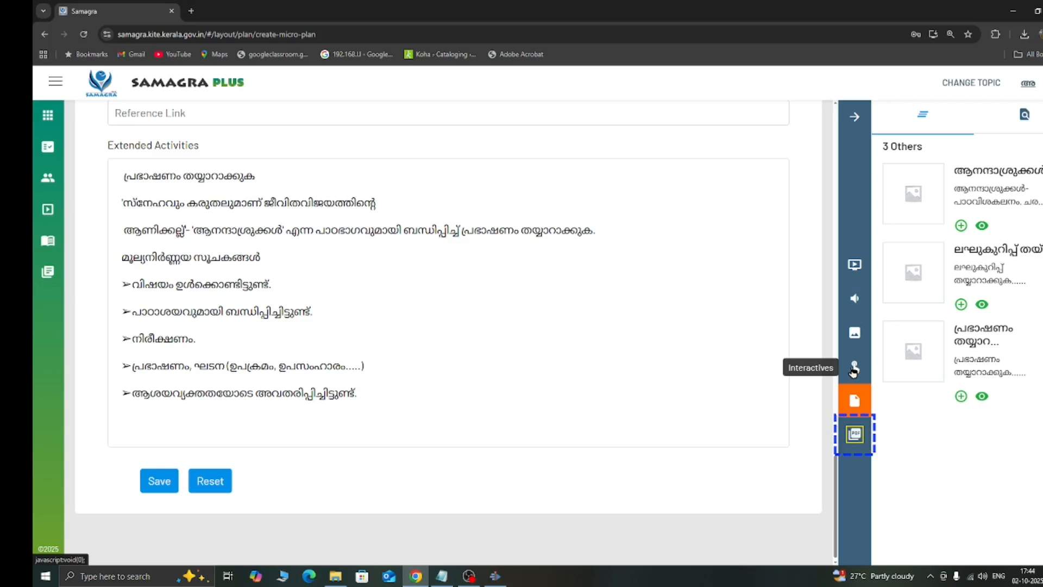
key(Tab)
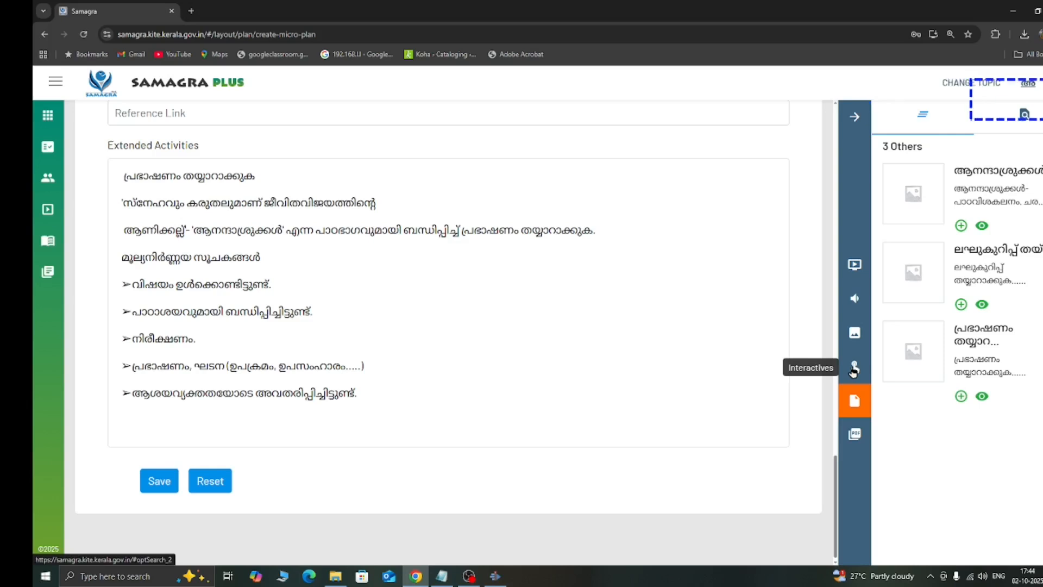
key(Tab)
key(Tab)
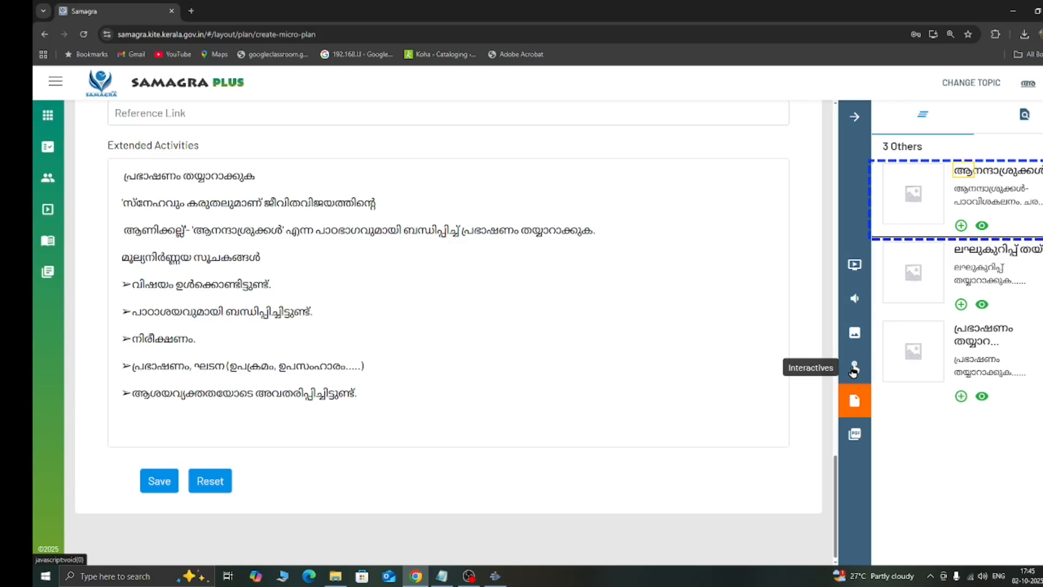
key(Tab)
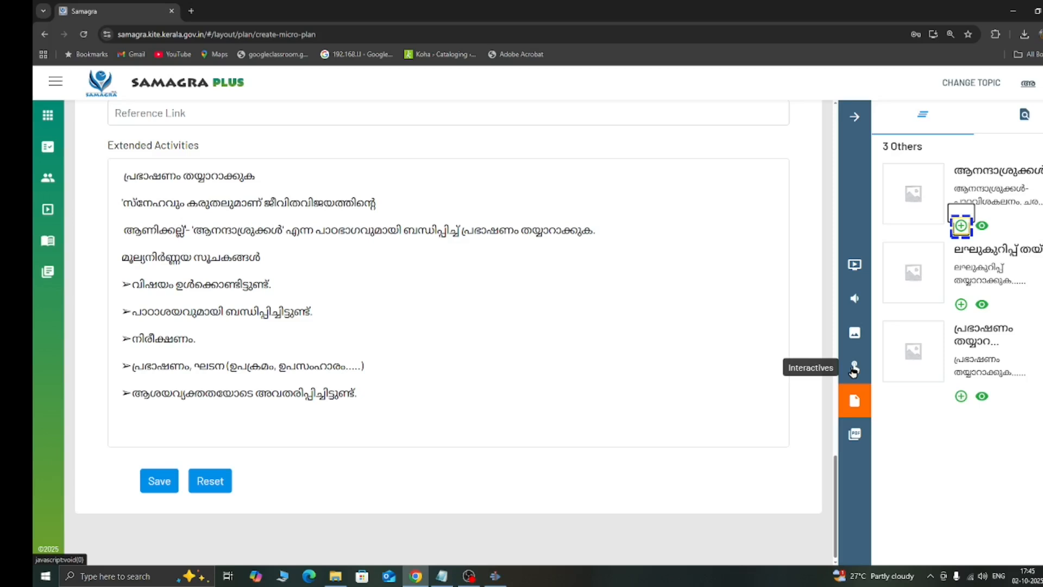
scroll(630, 395, up, 10)
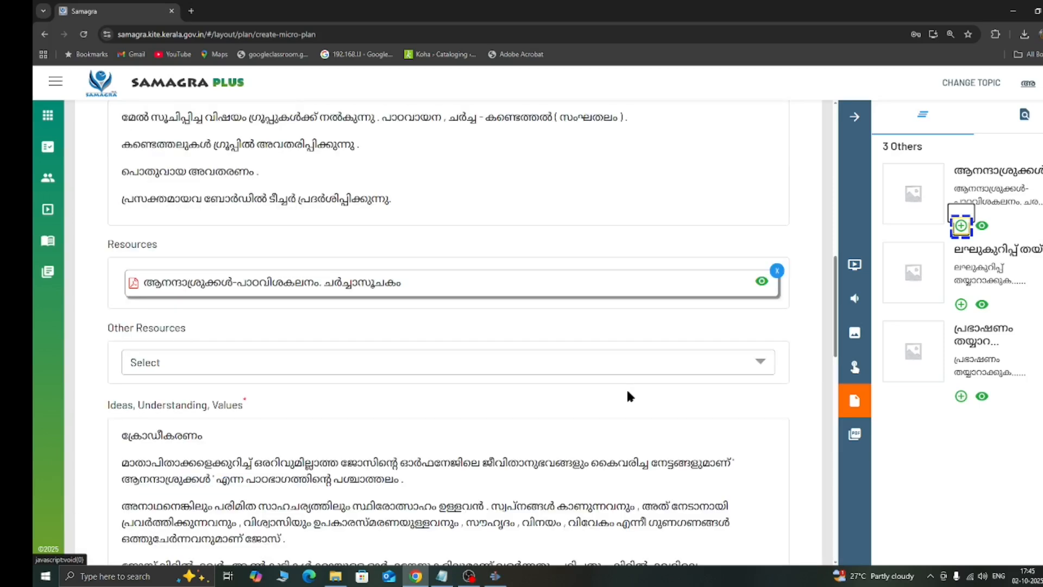
Skip the second Others resource and add "പ്രഭാഷണം തയ്യാറാക്കുക" to the plan's Resources.
key(Tab)
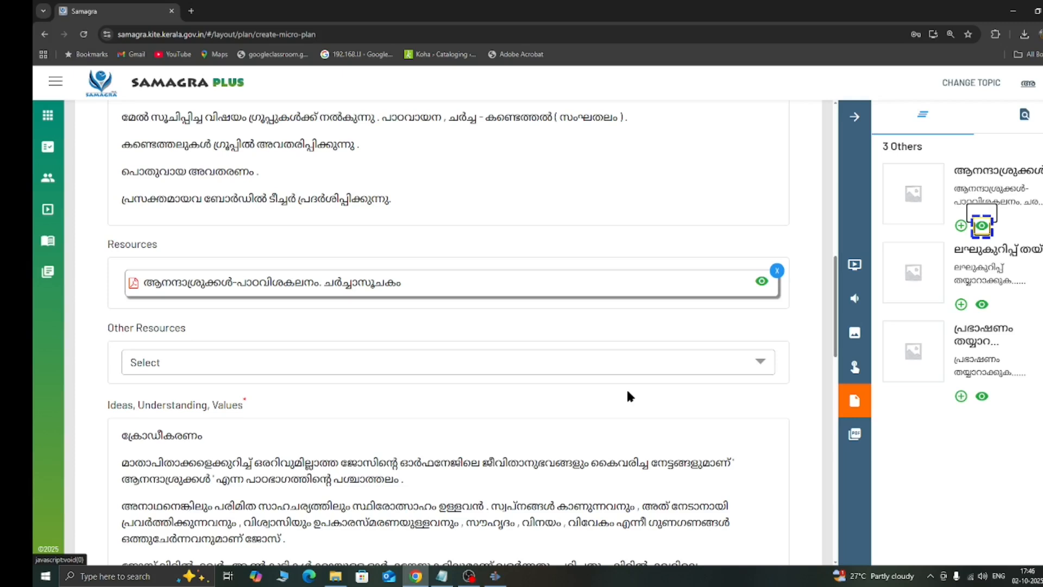
key(Tab)
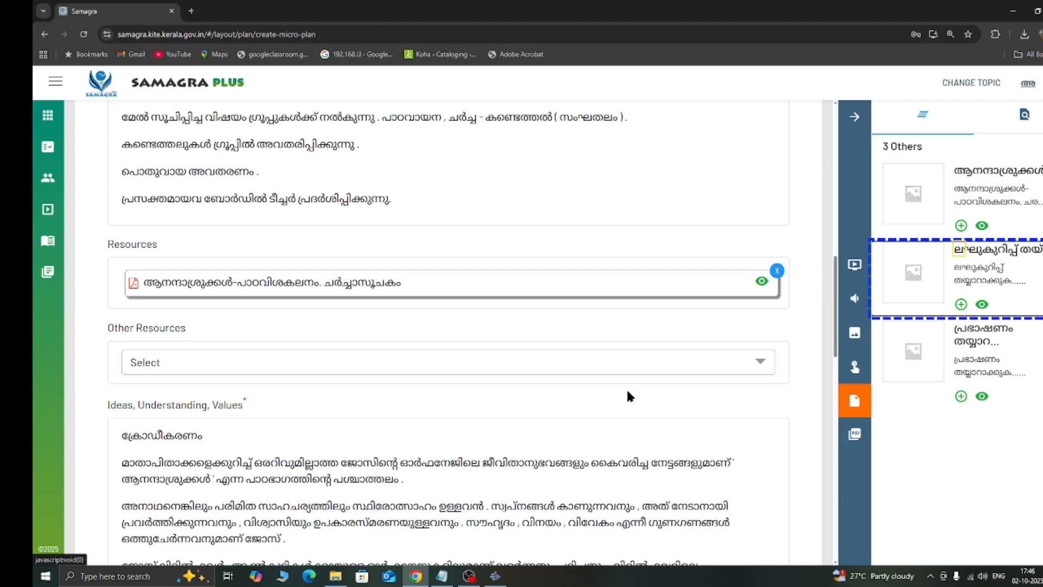
key(Tab)
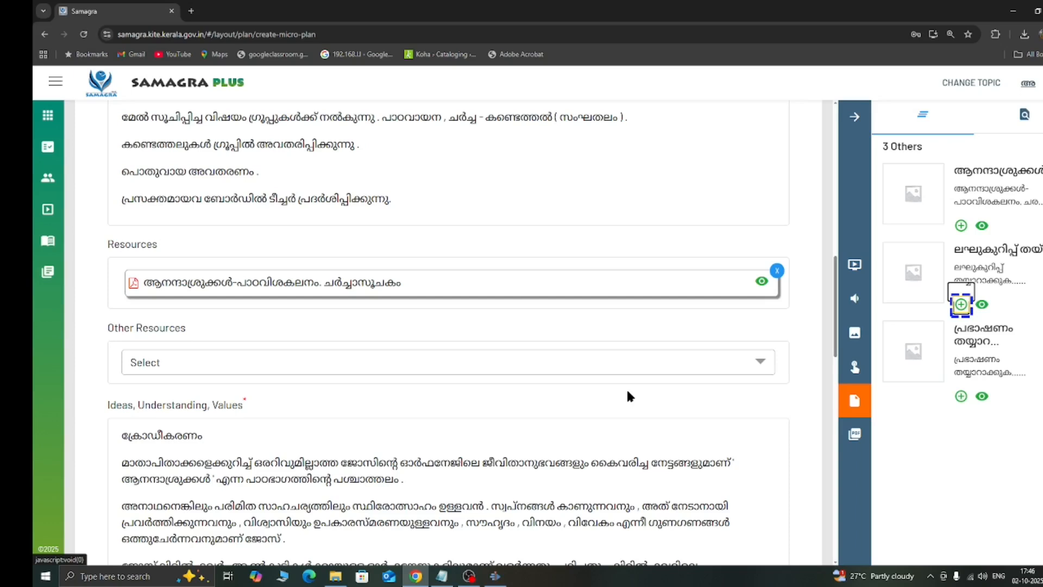
key(Tab)
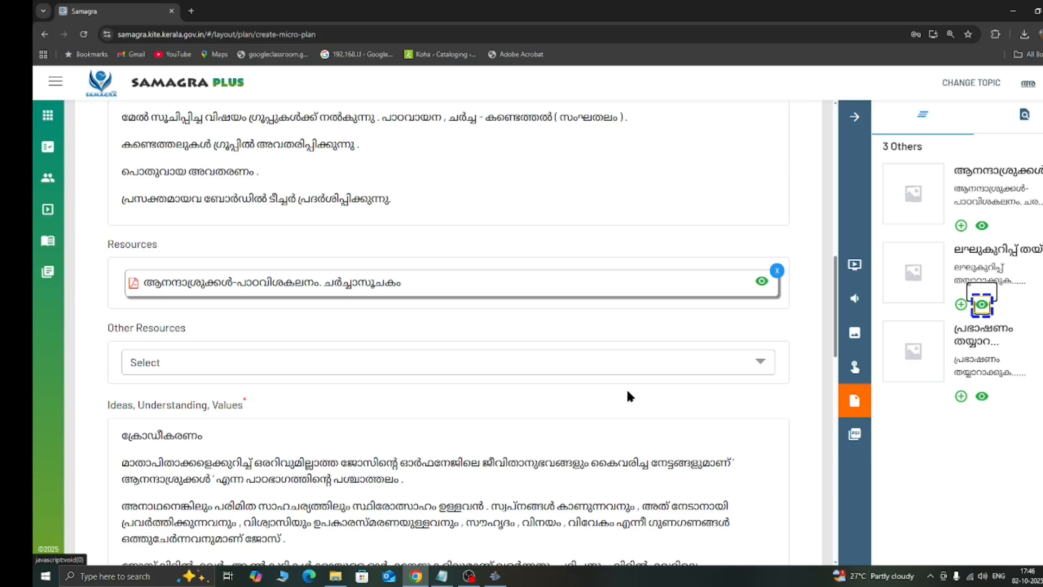
key(Tab)
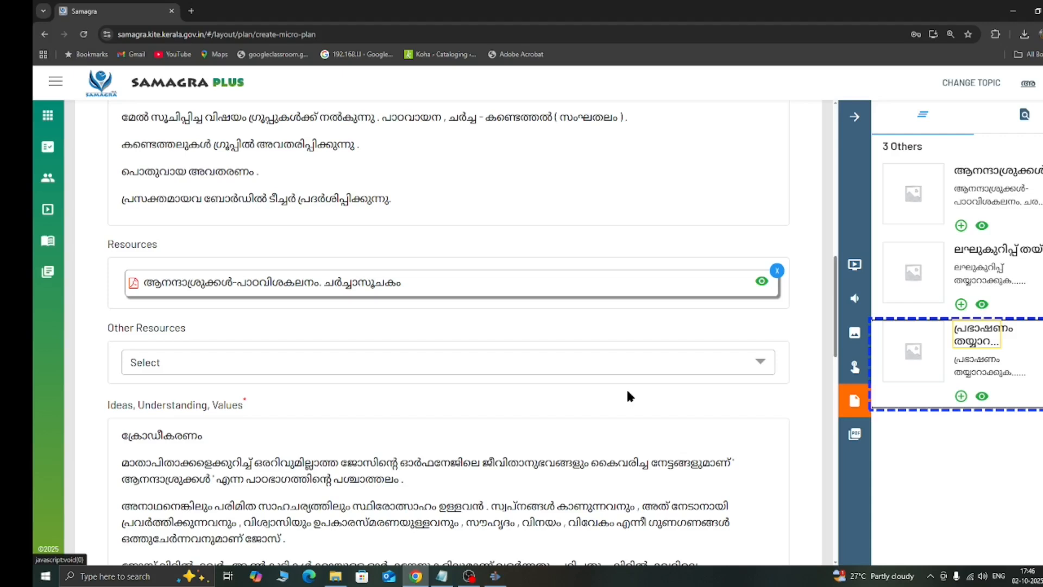
key(Tab)
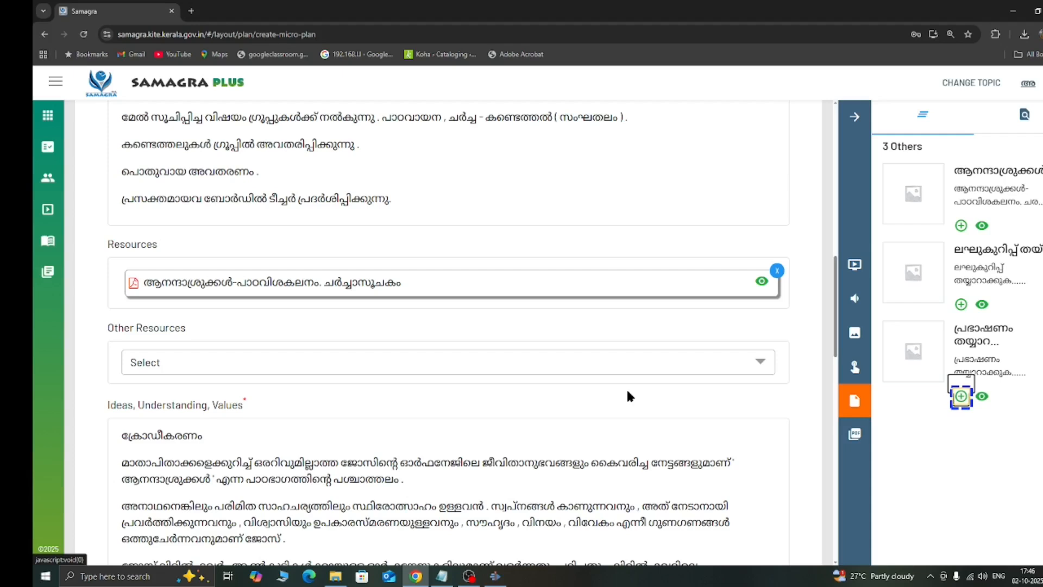
key(Return)
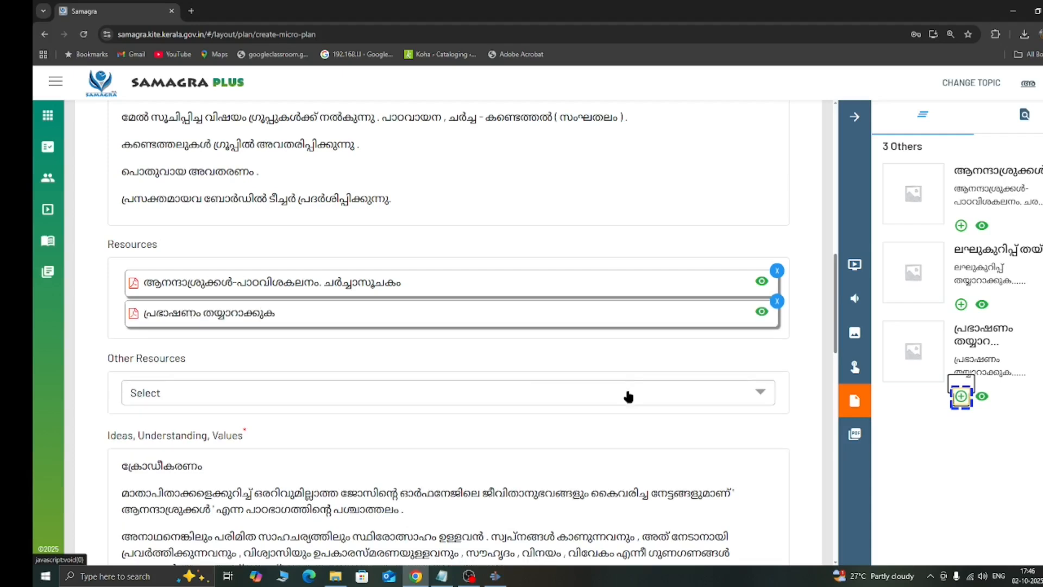
key(Tab)
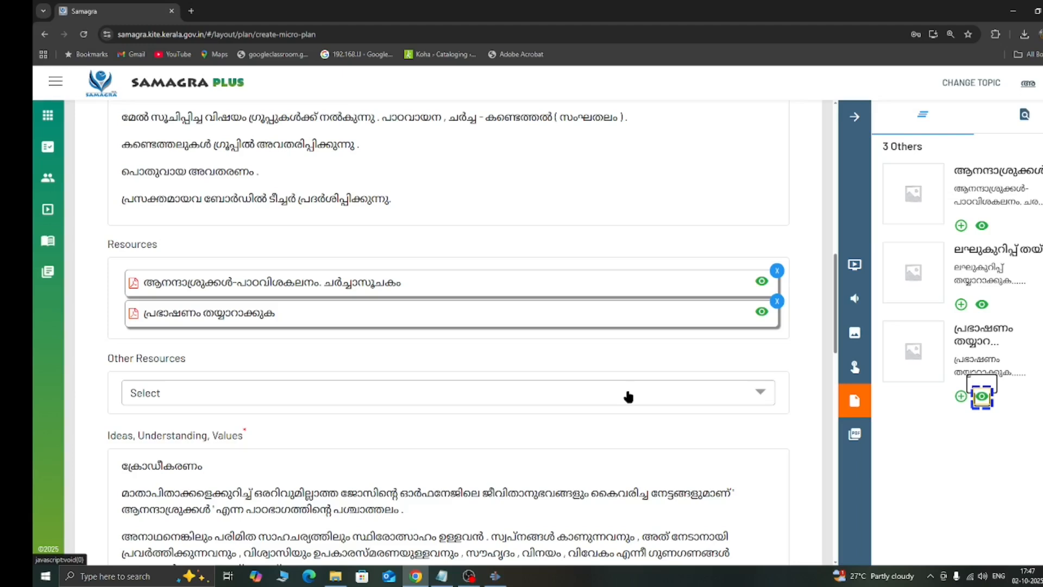
key(Tab)
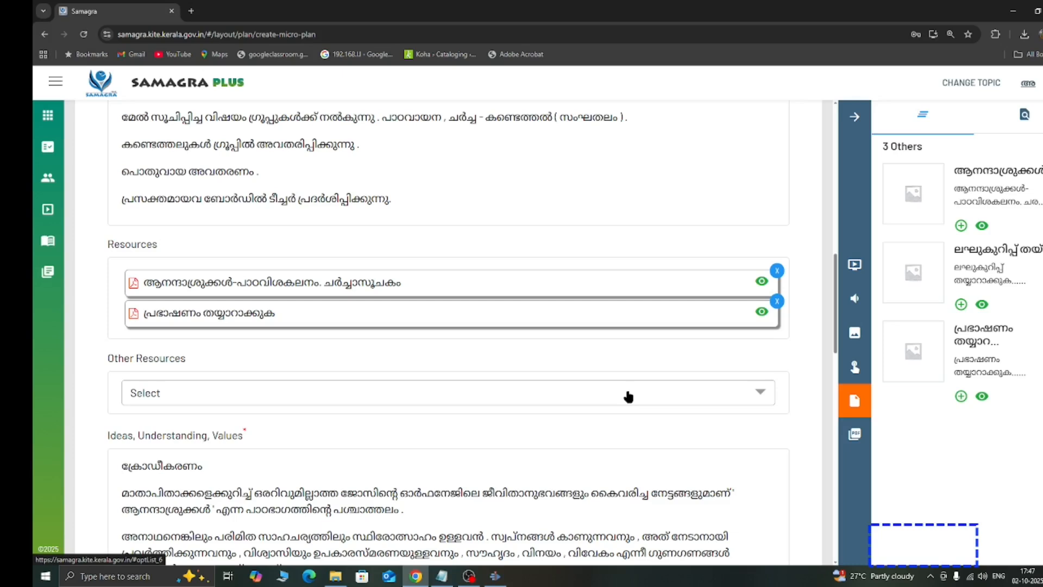
key(Tab)
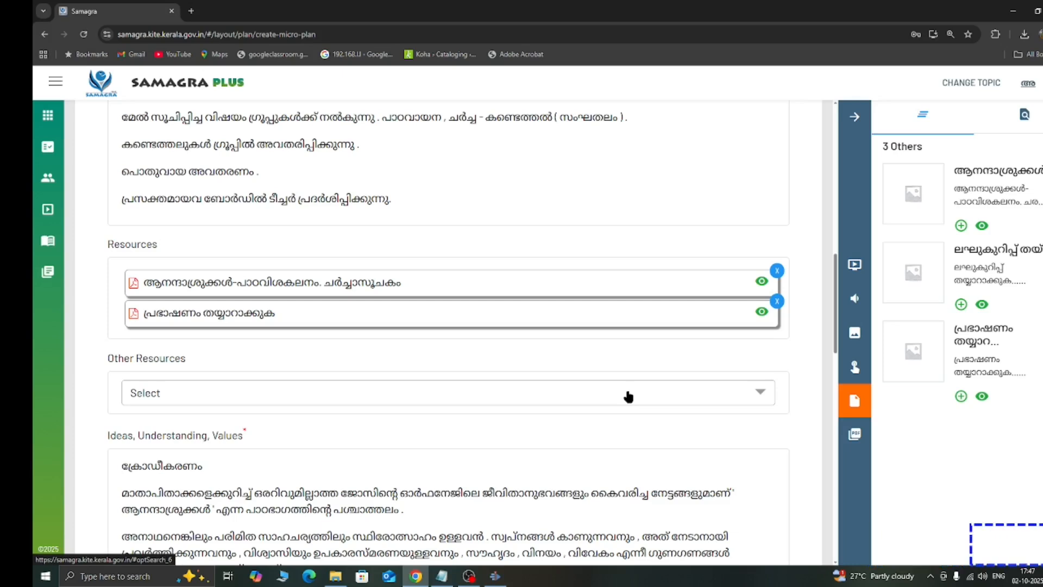
key(Tab)
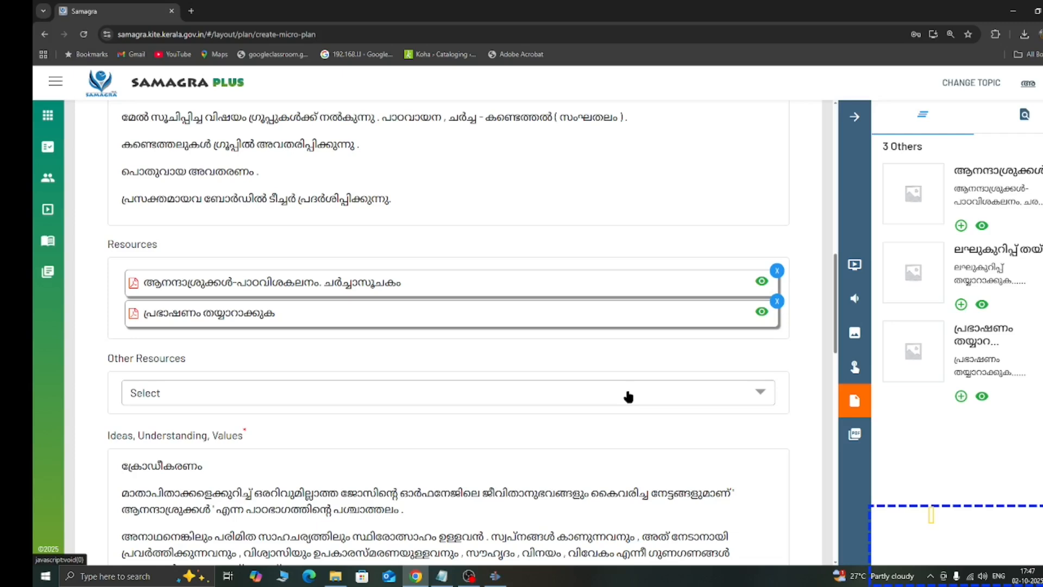
key(Tab)
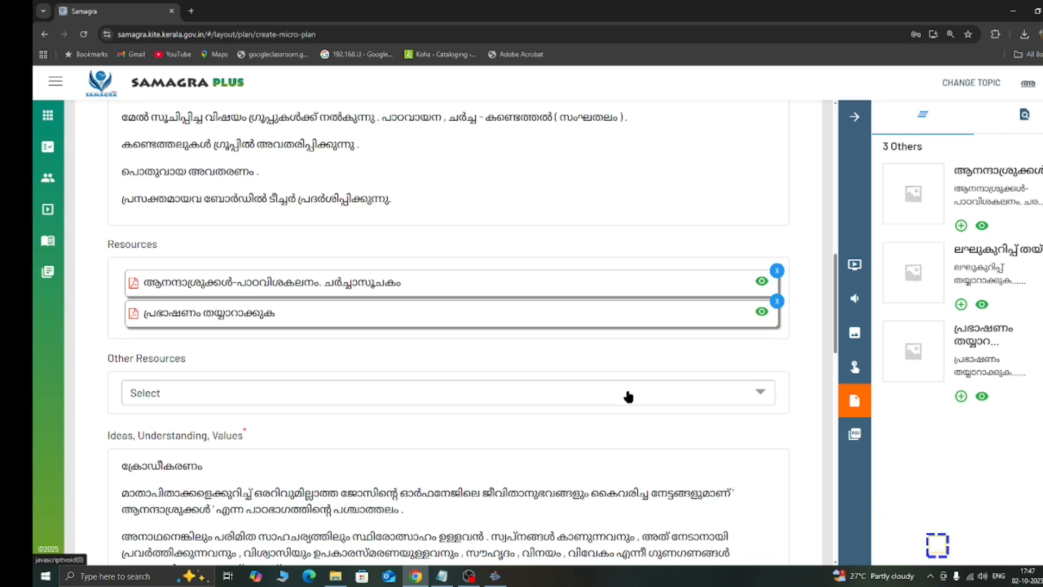
key(Tab)
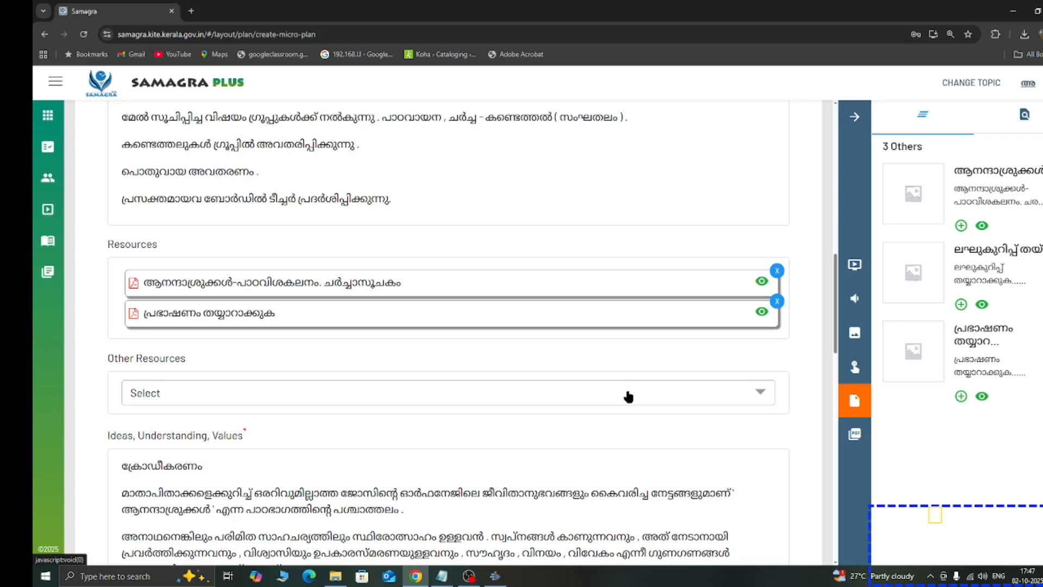
key(Tab)
key(Tab)
key(Tab)
key(Tab)
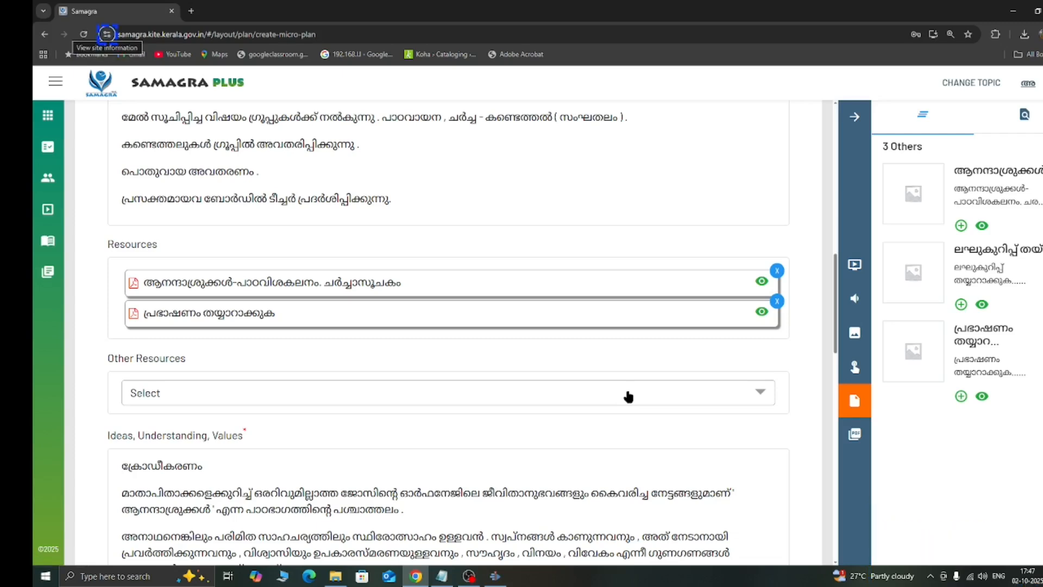
key(Tab)
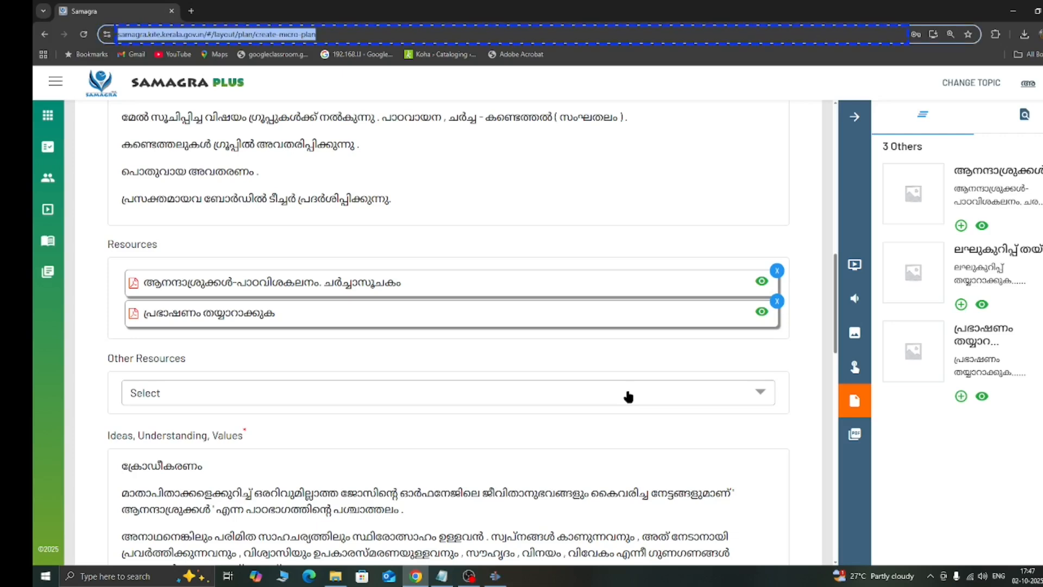
key(Tab)
key(Tab)
key(Tab)
key(Tab)
key(Tab)
key(Tab)
key(Tab)
key(Tab)
key(Tab)
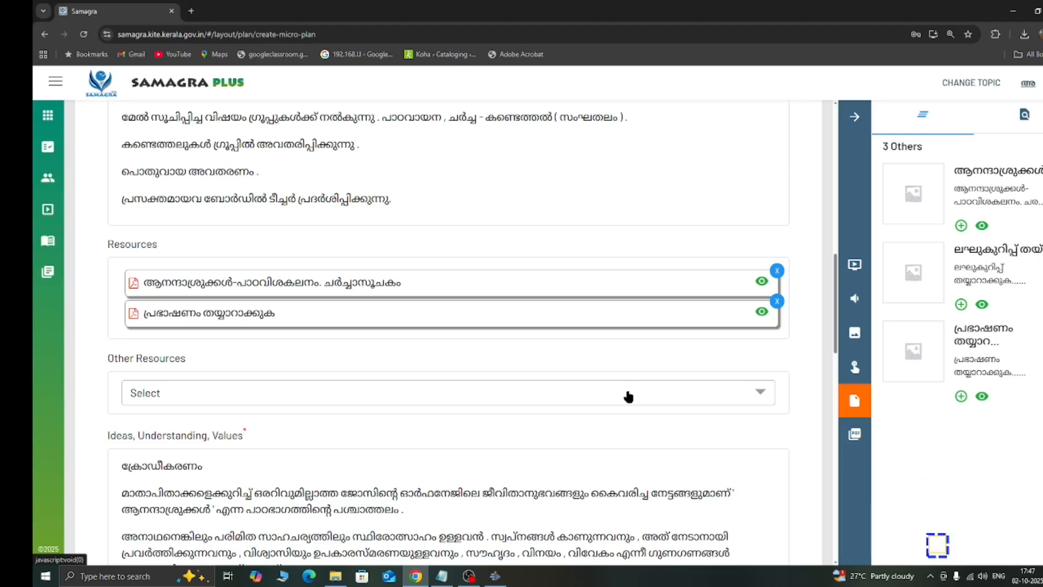
Leave the Others resource list, go back to the end of the form around Extended Activities, and save the micro plan.
key(shift+Tab)
key(shift+Tab)
key(shift+Tab)
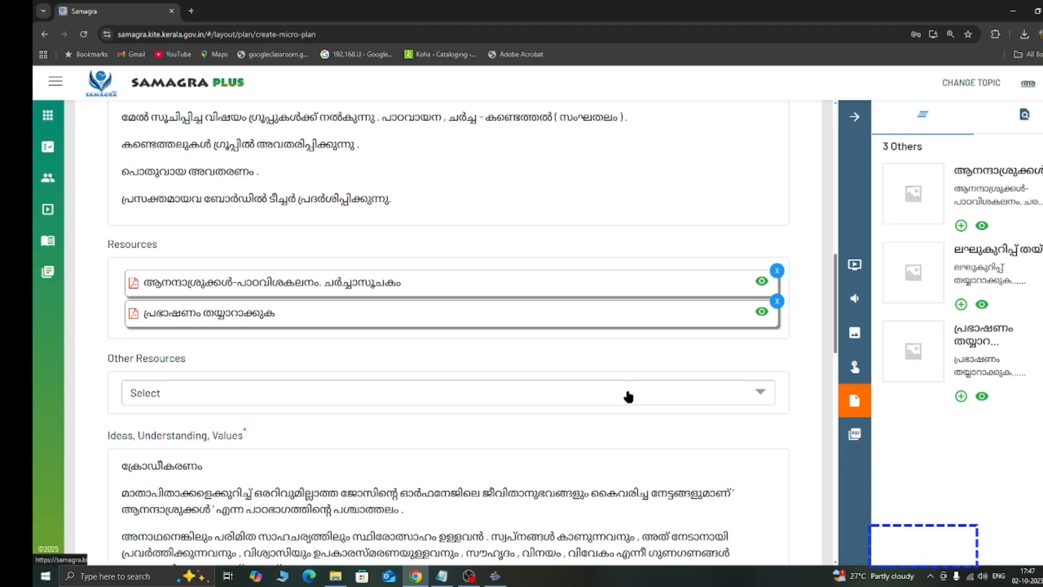
key(shift+Tab)
key(shift+Tab)
key(shift+Tab)
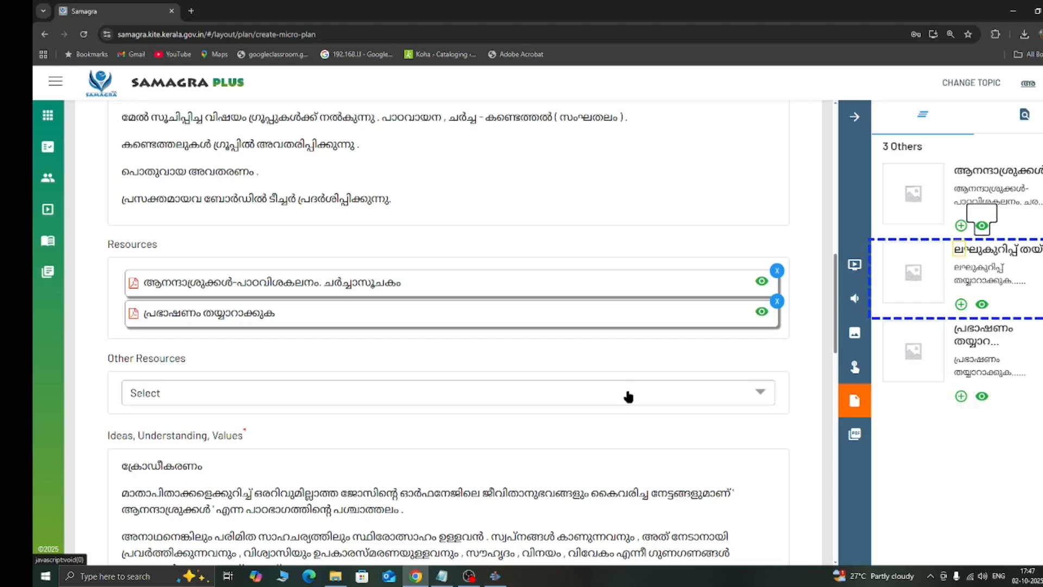
key(shift+Tab)
key(shift+Tab)
key(shift+Tab)
key(shift+Tab)
key(shift+Tab)
key(shift+Tab)
key(shift+Tab)
key(shift+Tab)
key(shift+Tab)
key(shift+Tab)
key(shift+Tab)
key(shift+Tab)
key(shift+Tab)
key(shift+Tab)
key(shift+Tab)
key(shift+Tab)
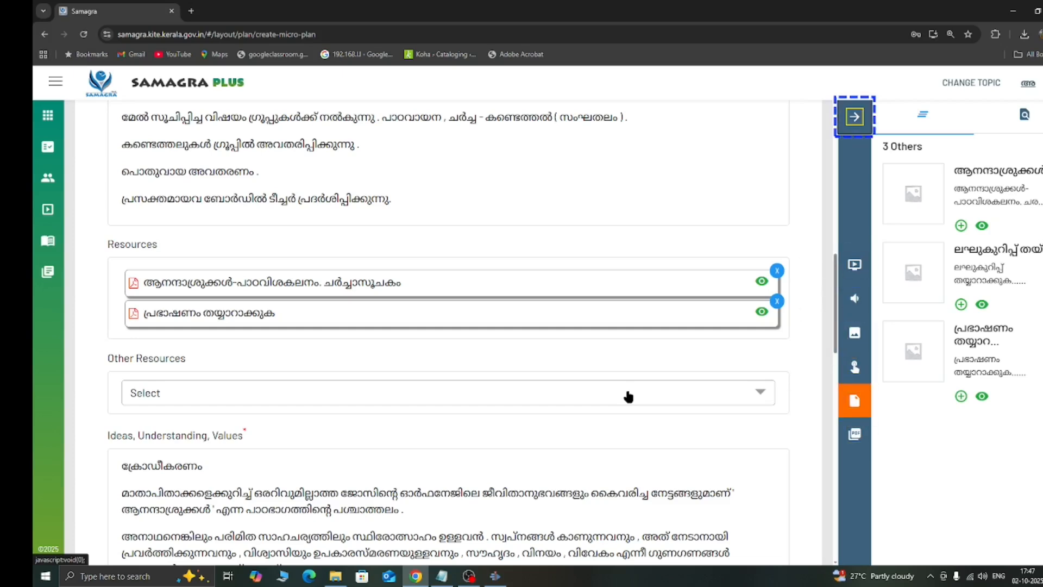
scroll(629, 396, down, 10)
key(shift+Tab)
key(shift+Tab)
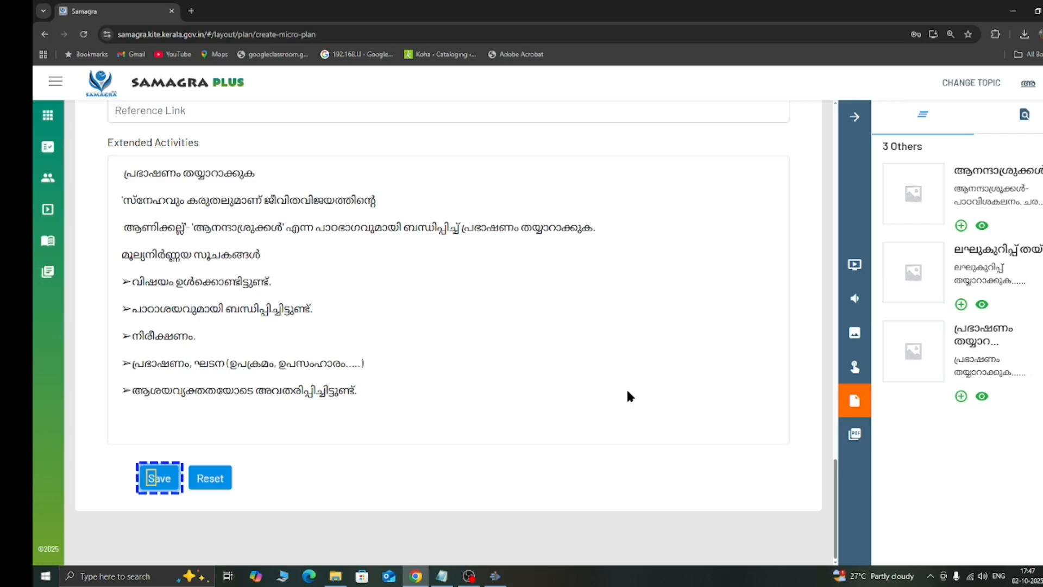
key(shift+Tab)
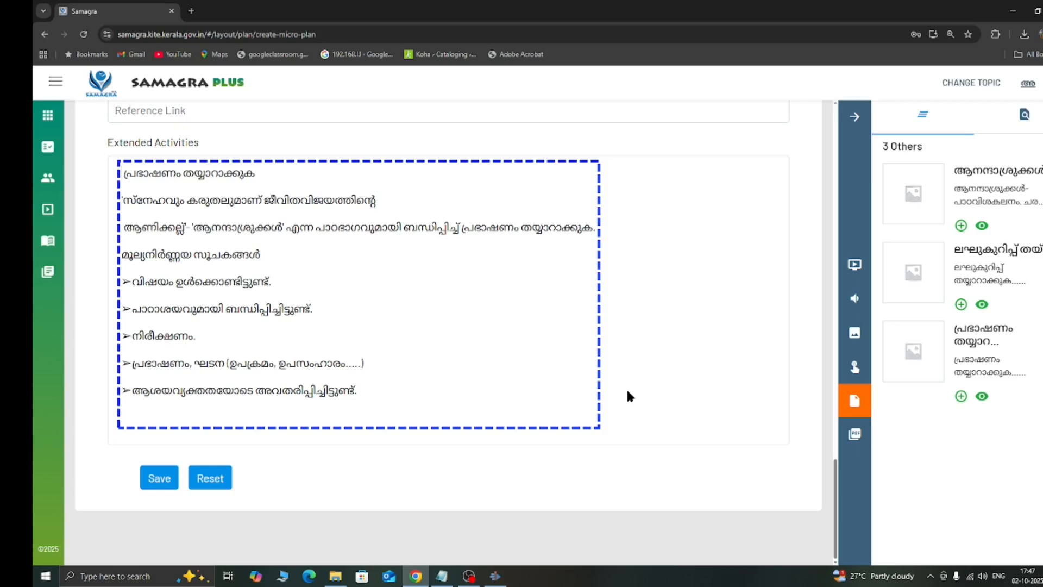
key(shift+Tab)
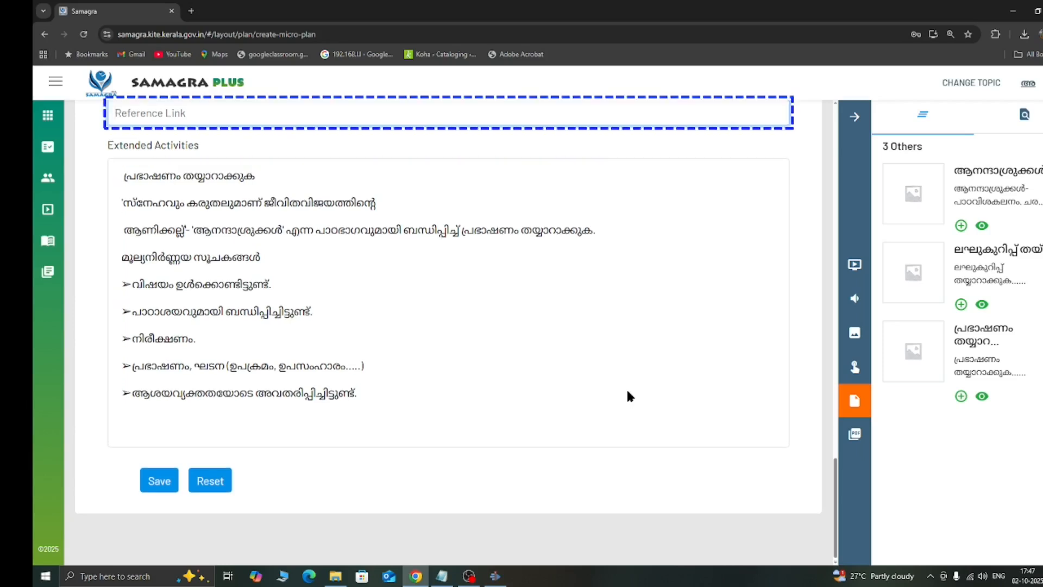
key(Tab)
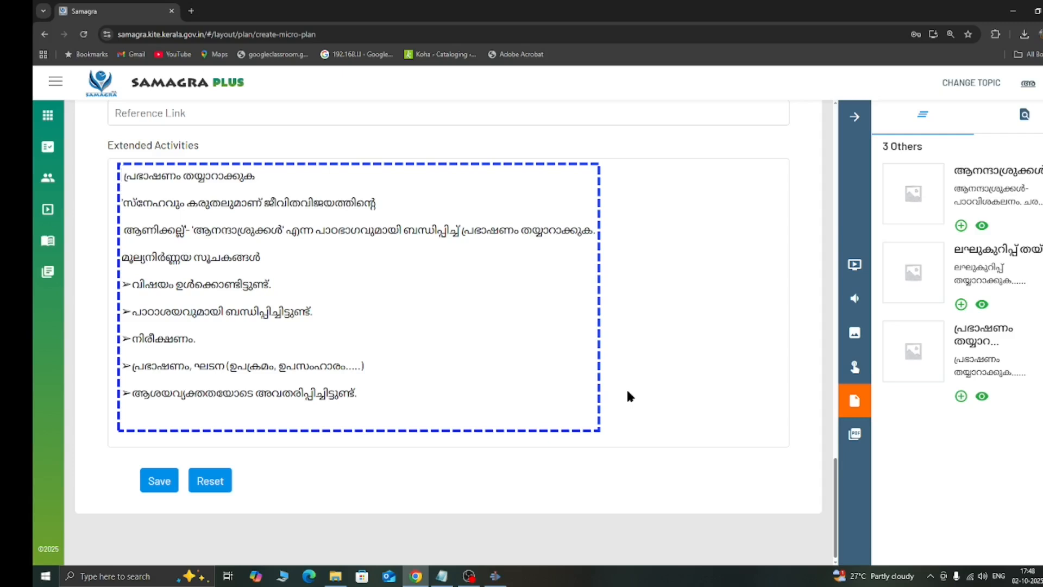
key(Tab)
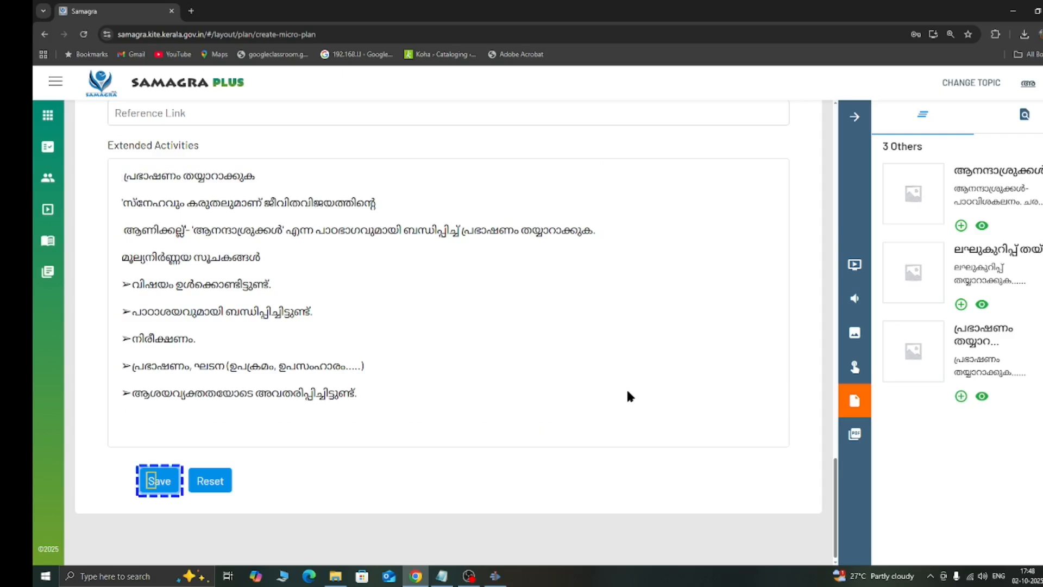
key(Return)
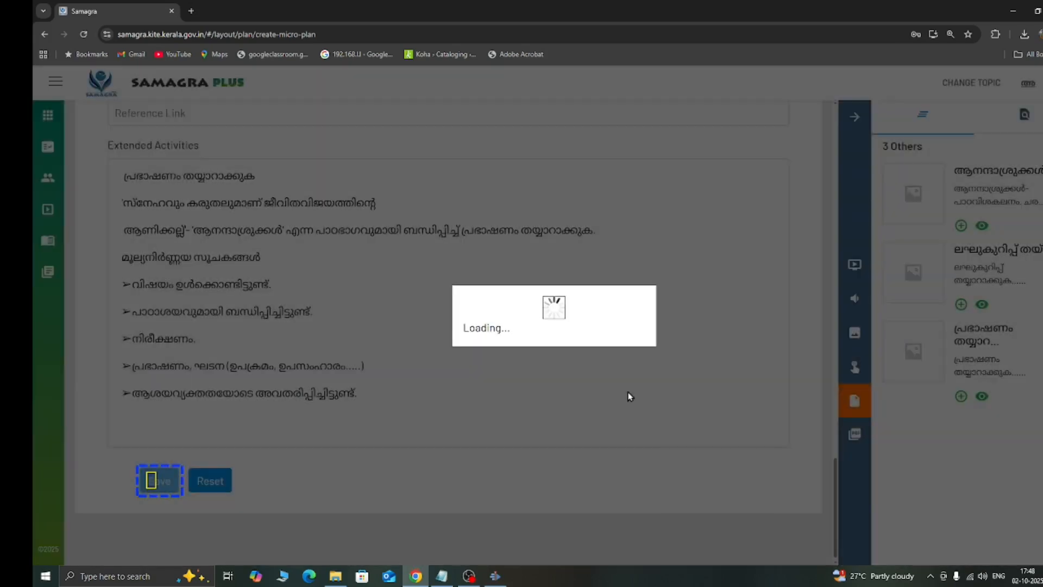
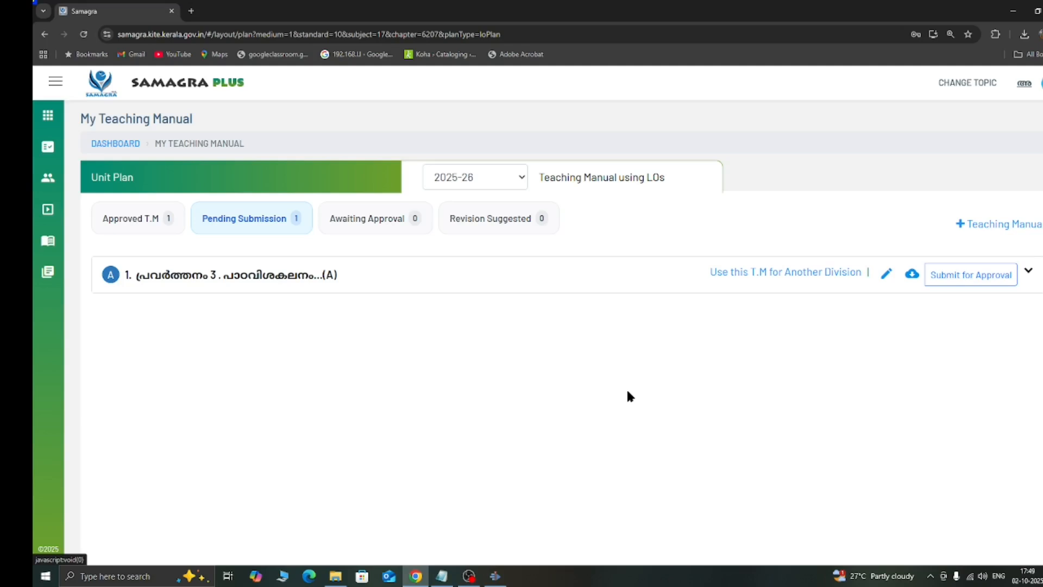
Look through the Approved T.M, Awaiting Approval and Revision Suggested lists of My Teaching Manual, then return to Pending Submission.
key(Tab)
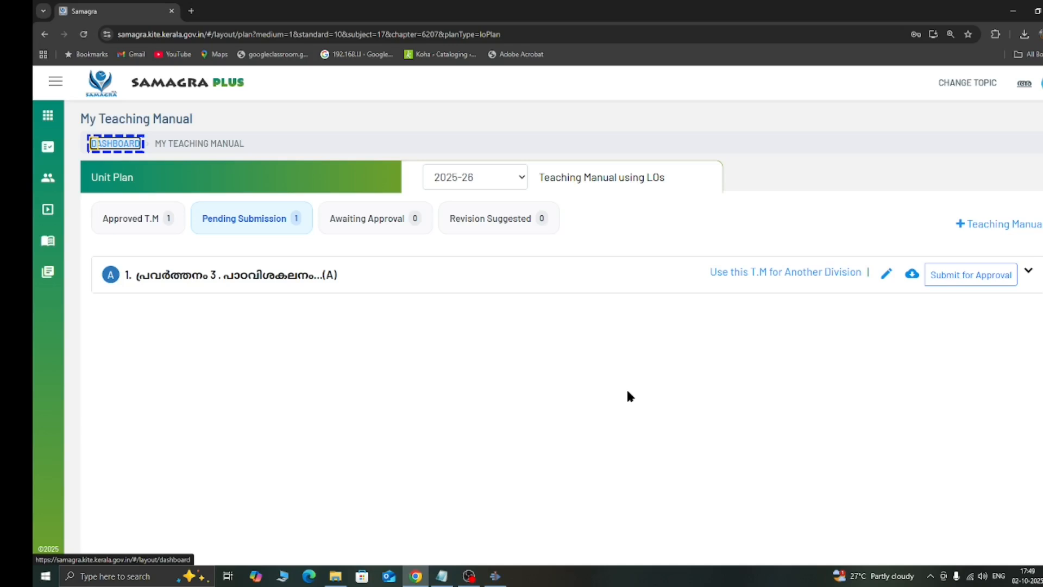
key(Tab)
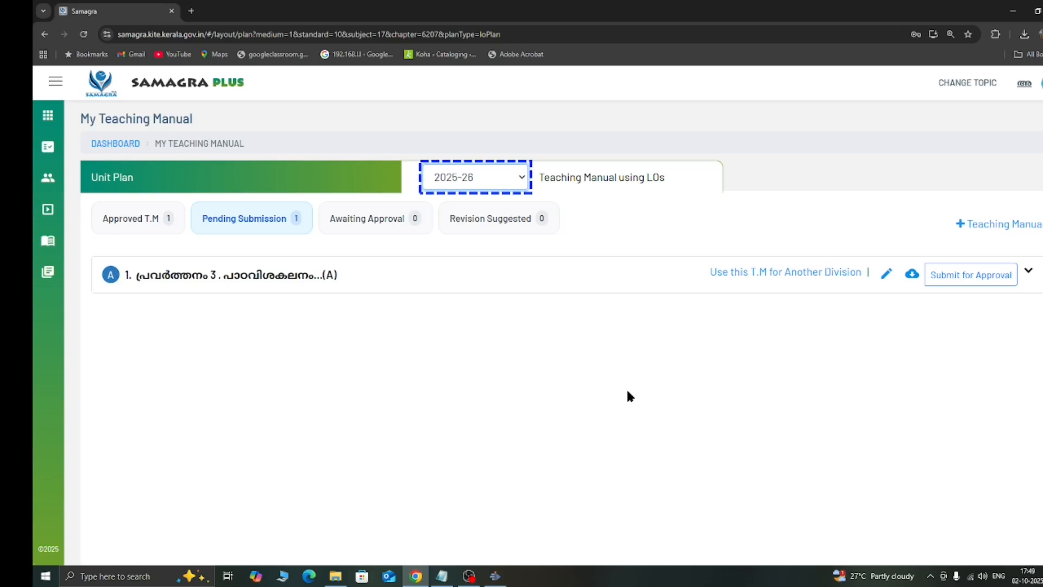
key(Tab)
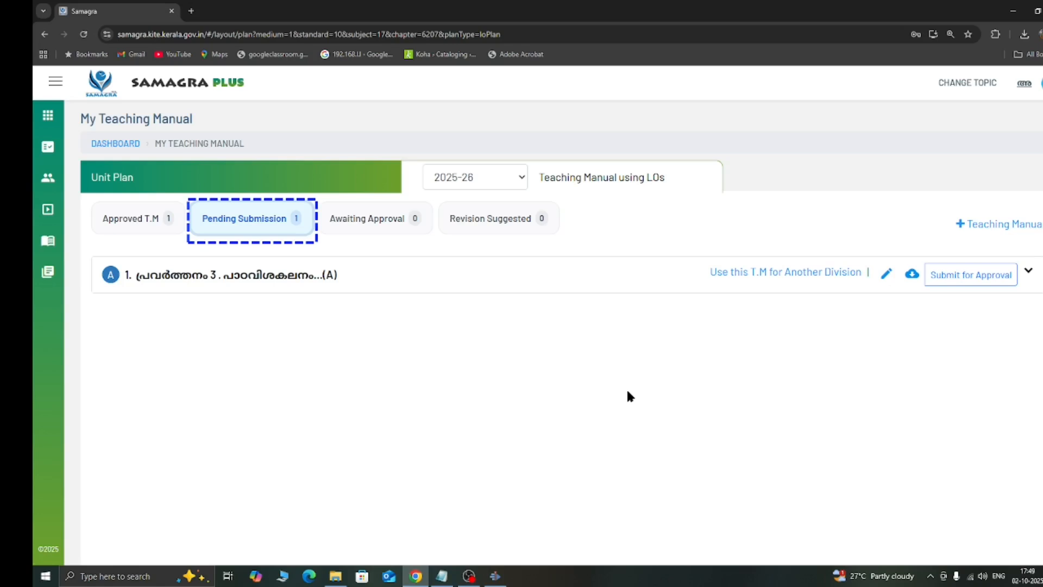
key(Right)
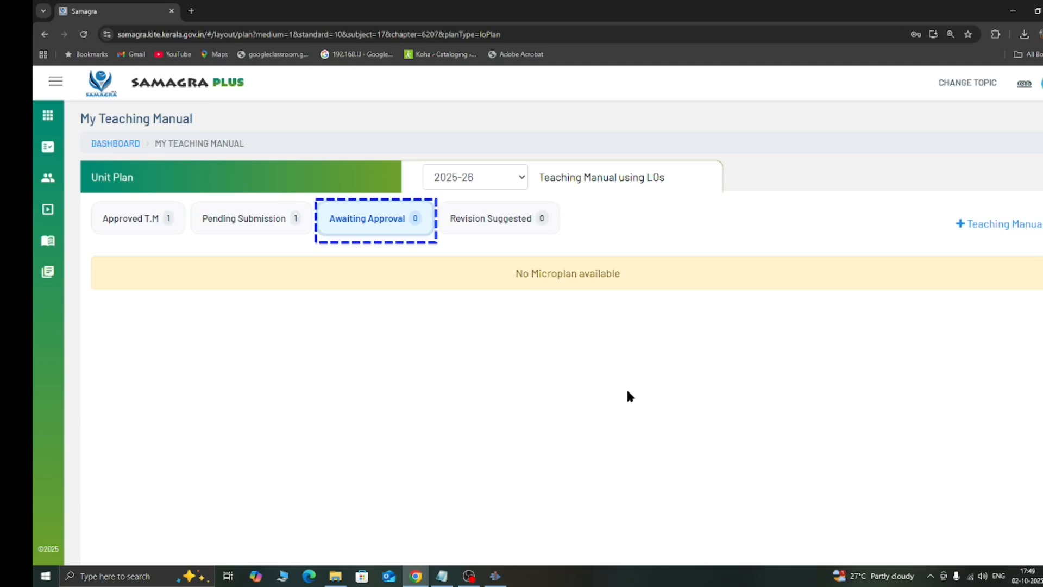
key(Left)
key(Left)
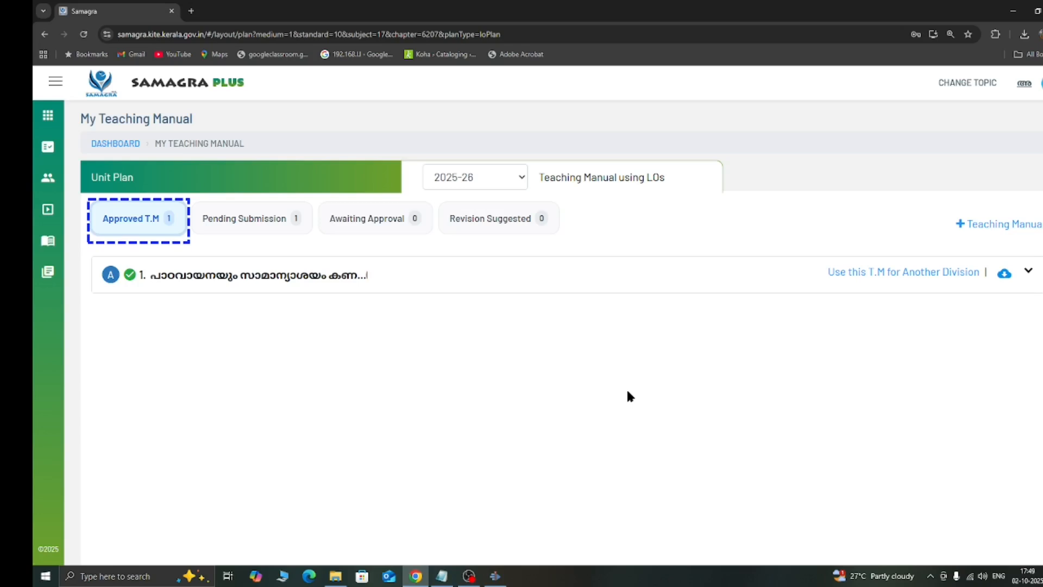
key(Right)
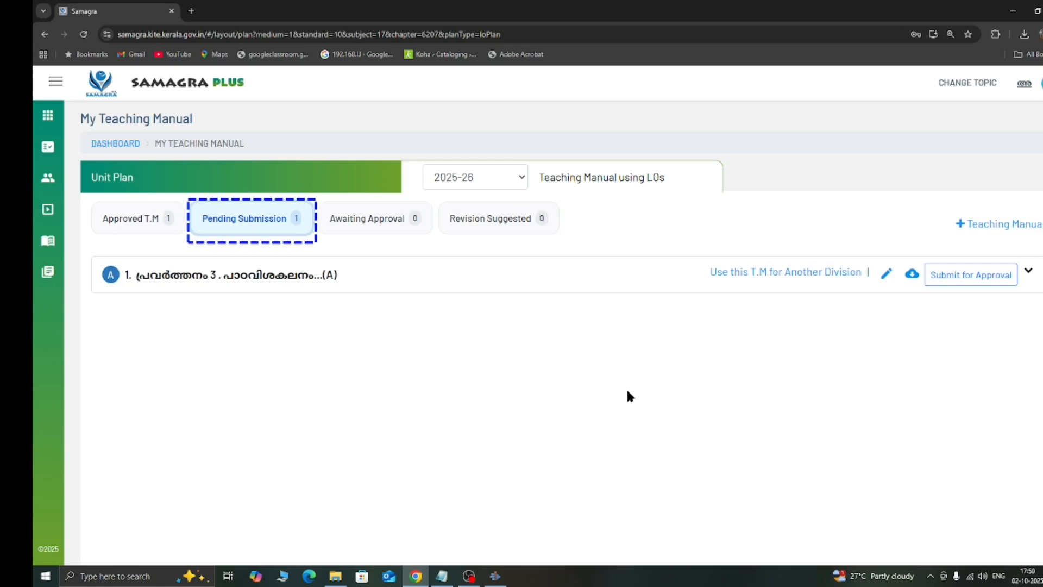
key(Right)
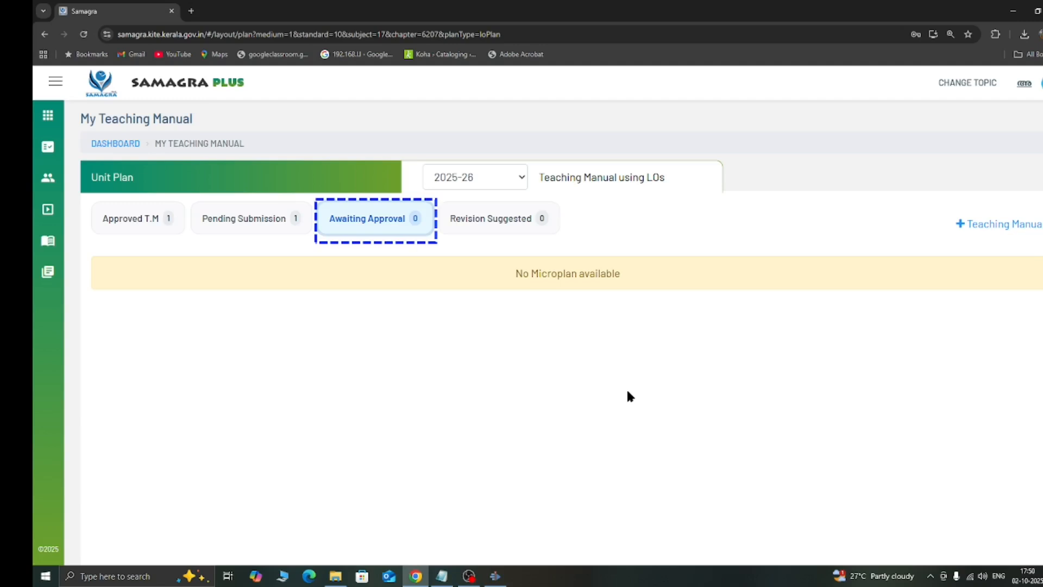
key(Right)
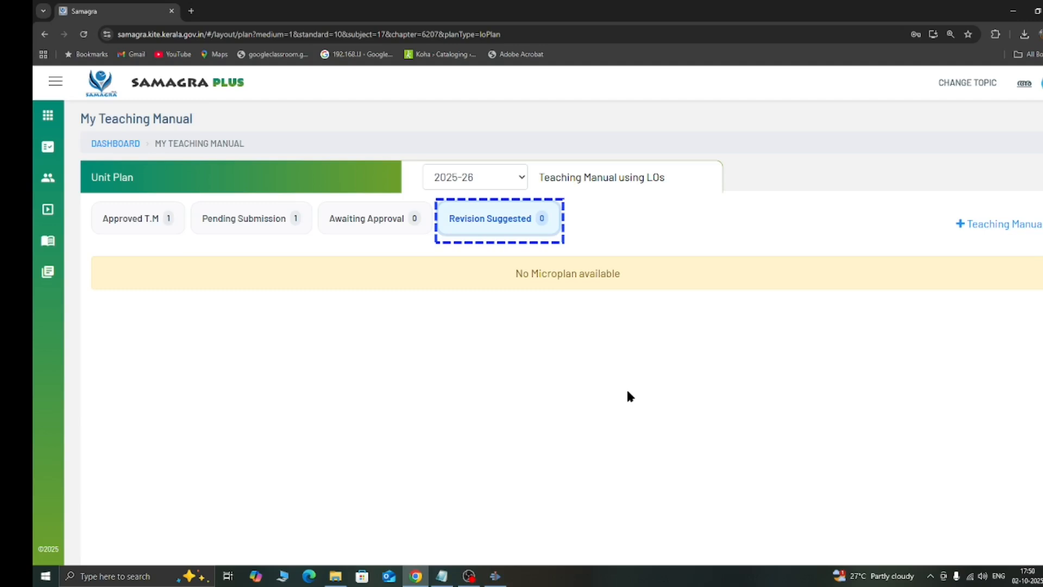
key(Left)
key(Left)
key(Left)
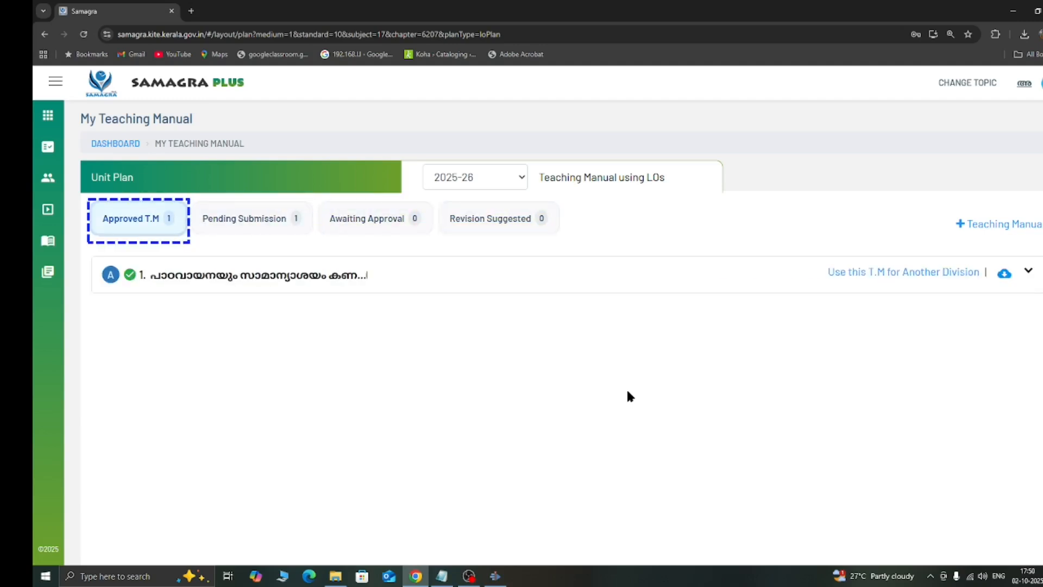
key(Right)
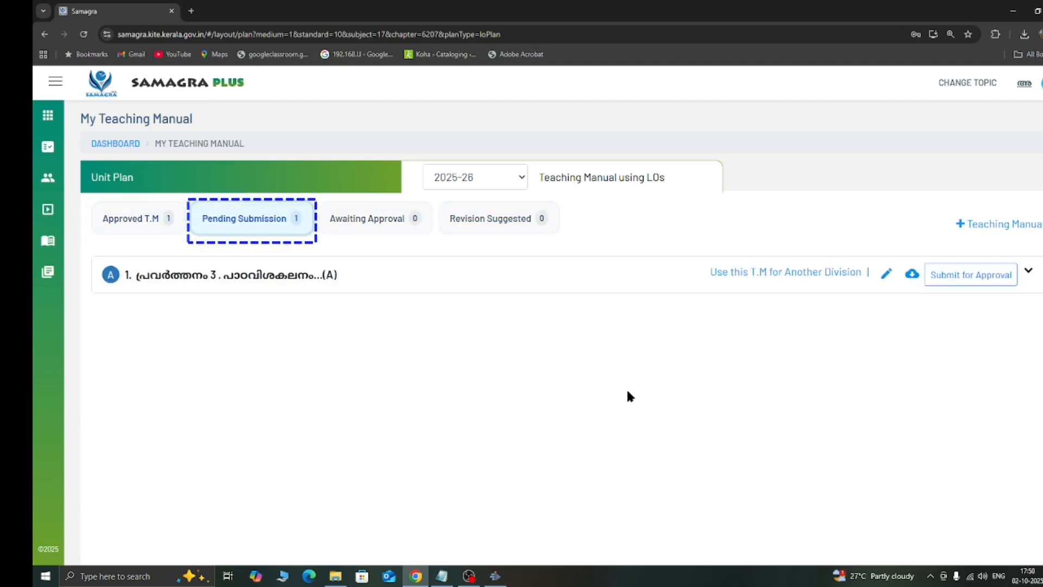
Submit the pending micro plan "പ്രവർത്തനം 3 . പാഠവിശകലനം...(A)" for approval and confirm the submission.
key(Tab)
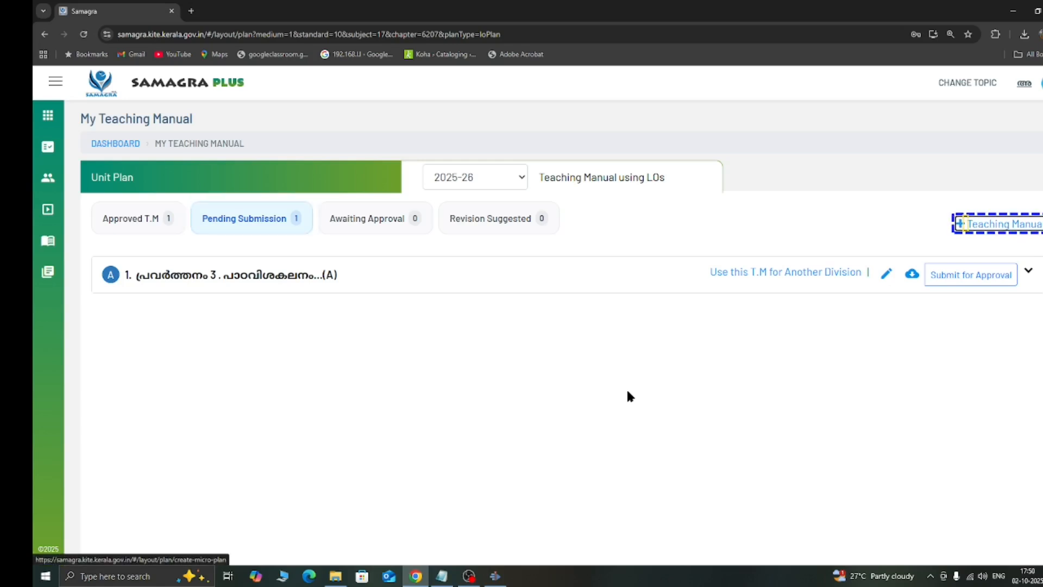
key(Tab)
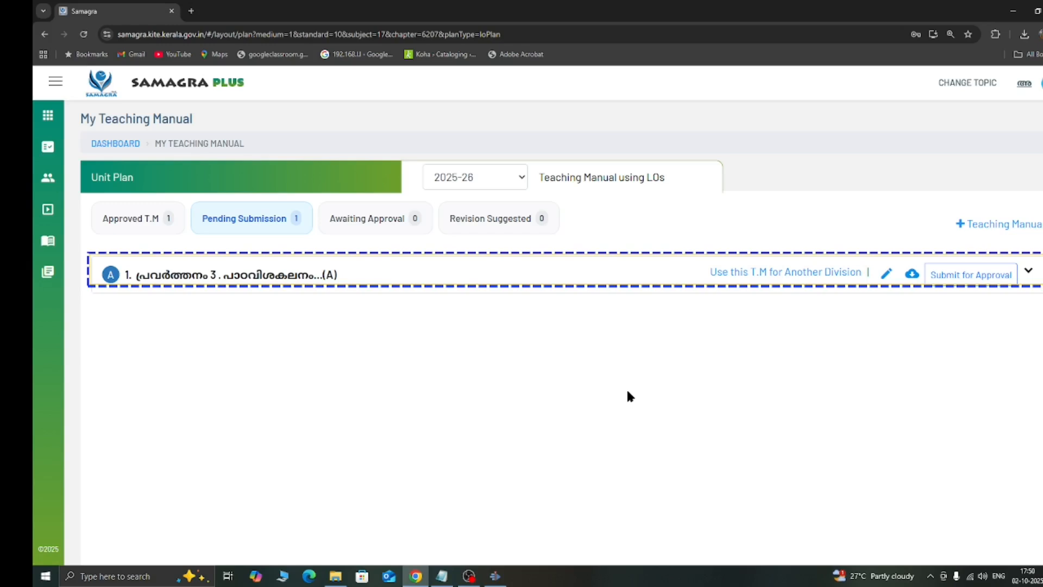
key(Tab)
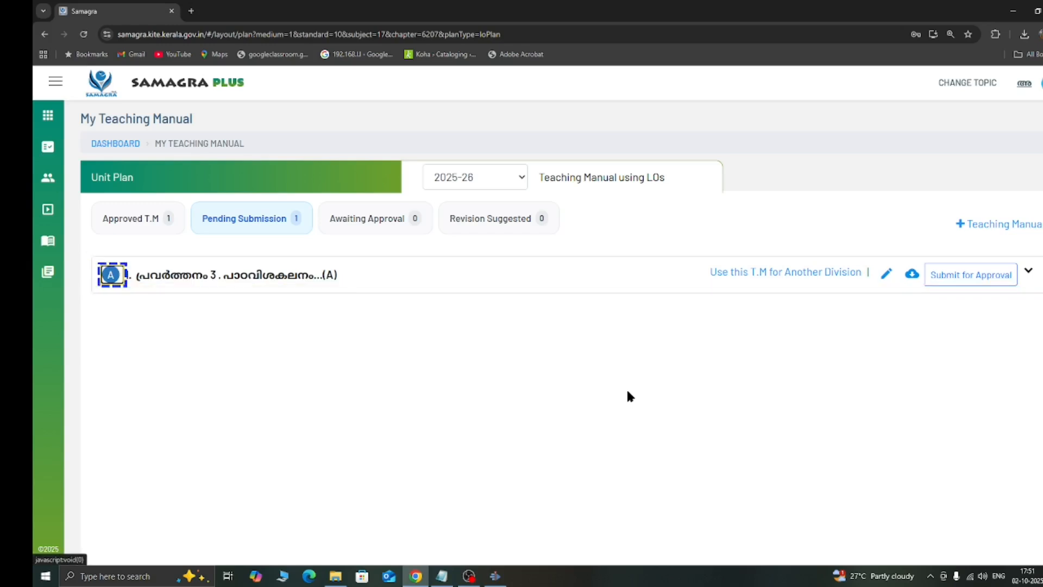
key(Tab)
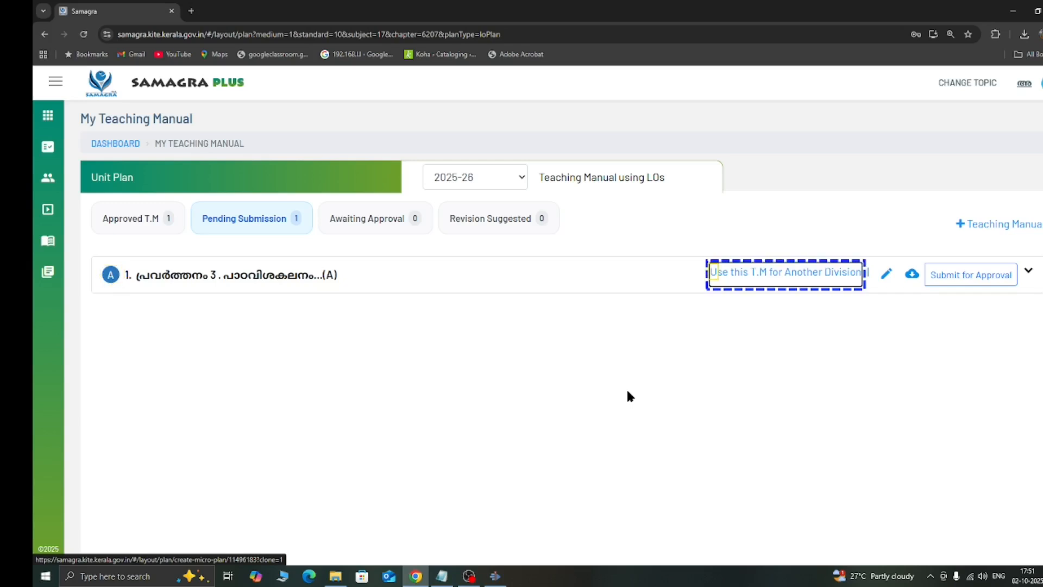
key(Tab)
key(Tab)
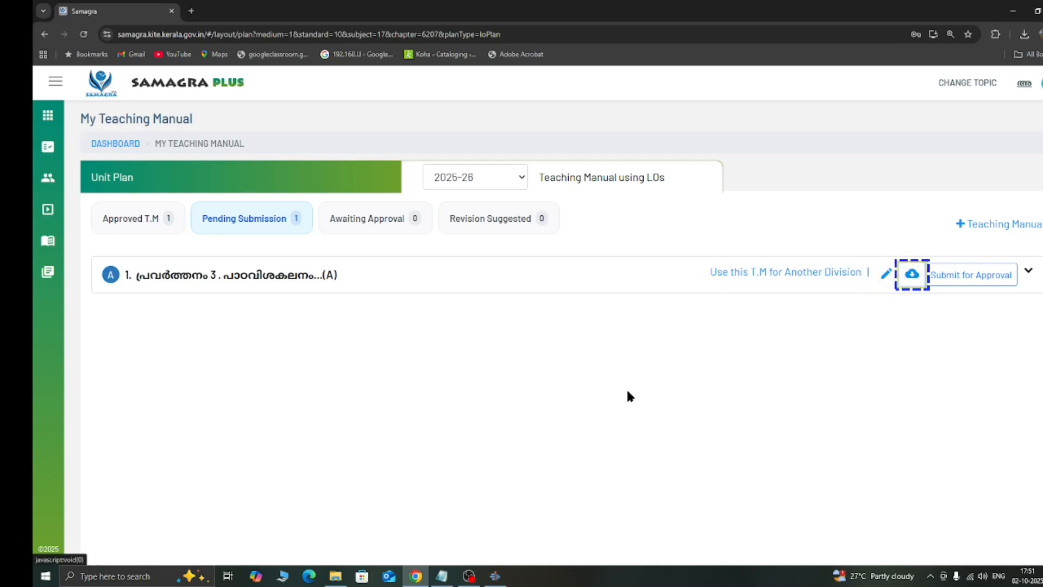
key(Tab)
key(shift+Tab)
key(Tab)
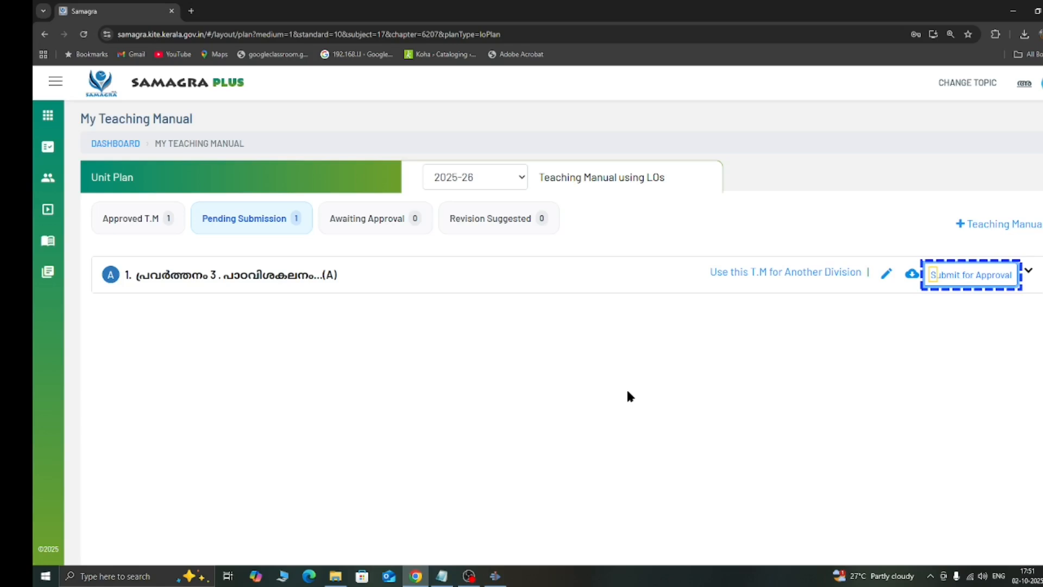
key(Return)
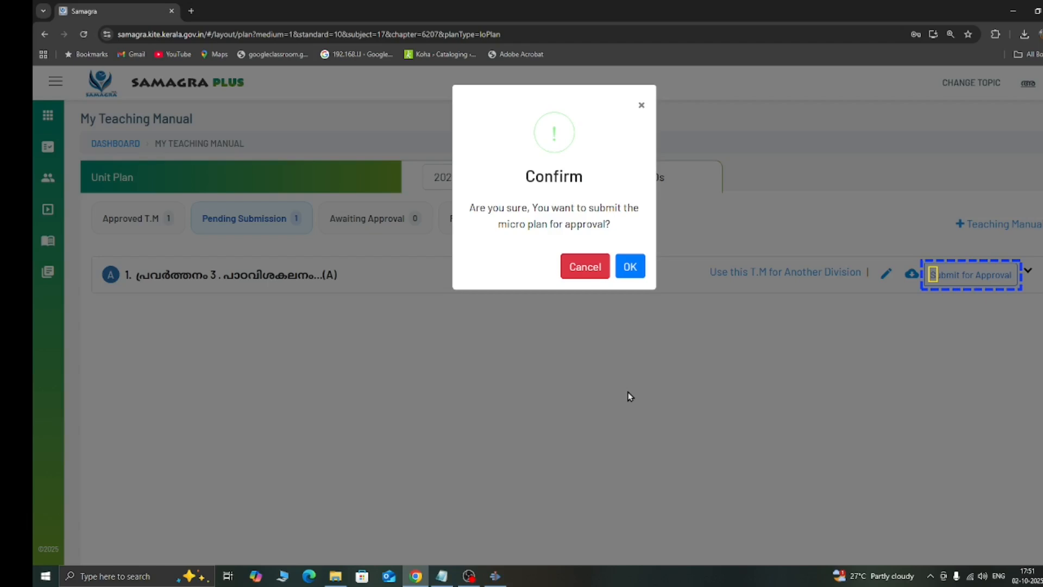
key(Tab)
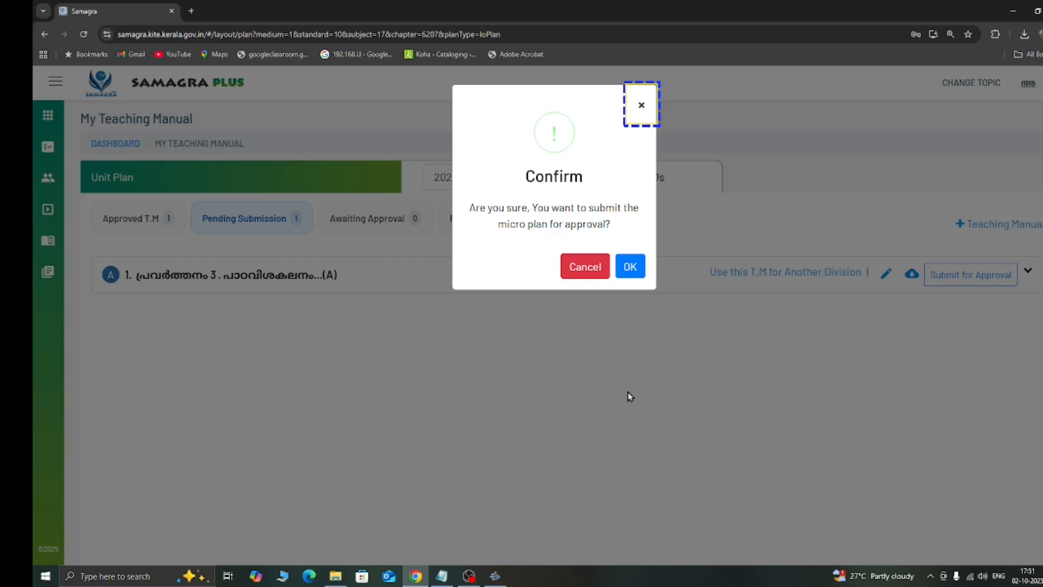
key(Tab)
key(Tab)
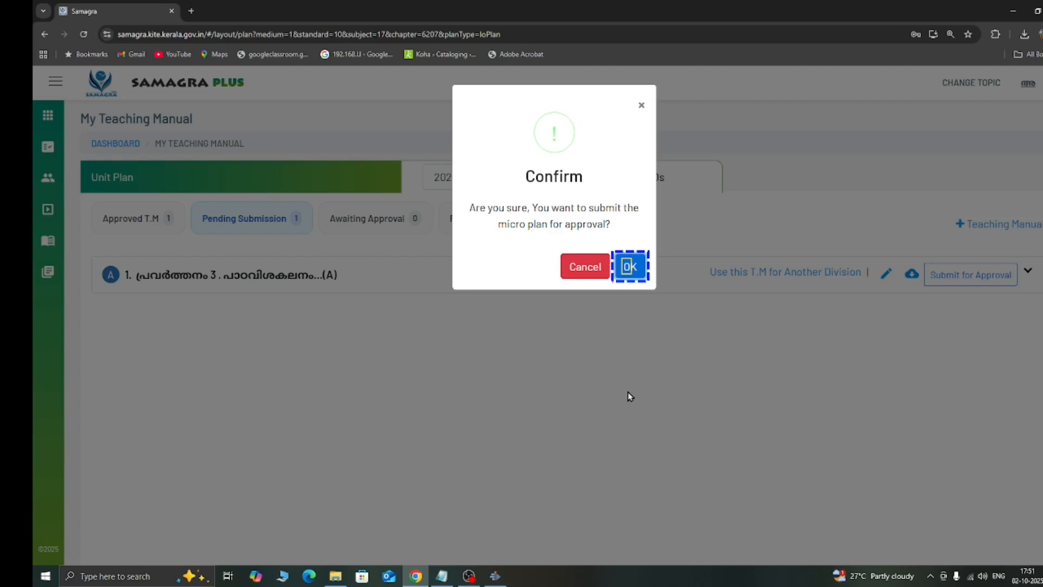
key(Return)
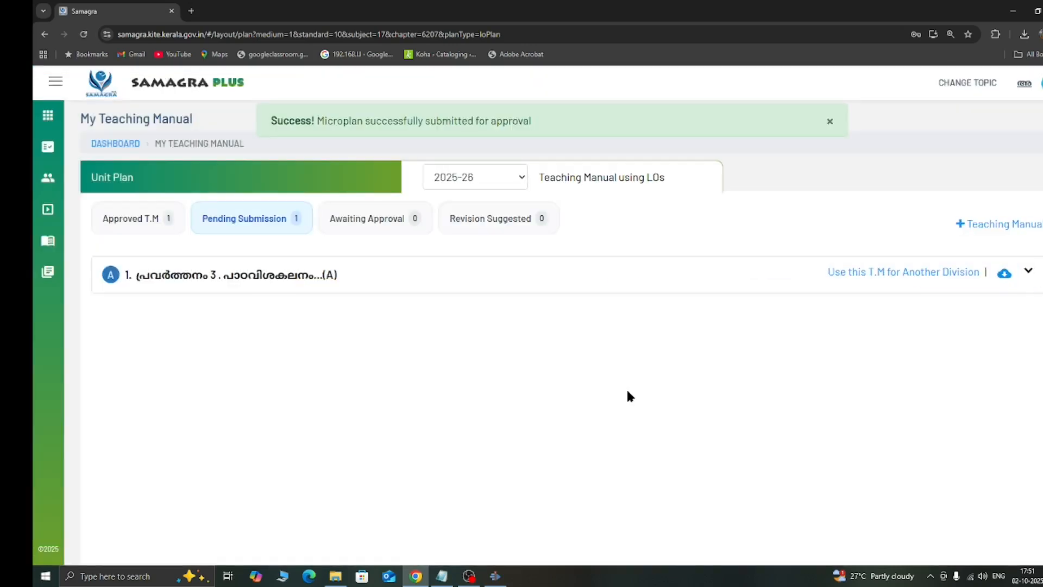